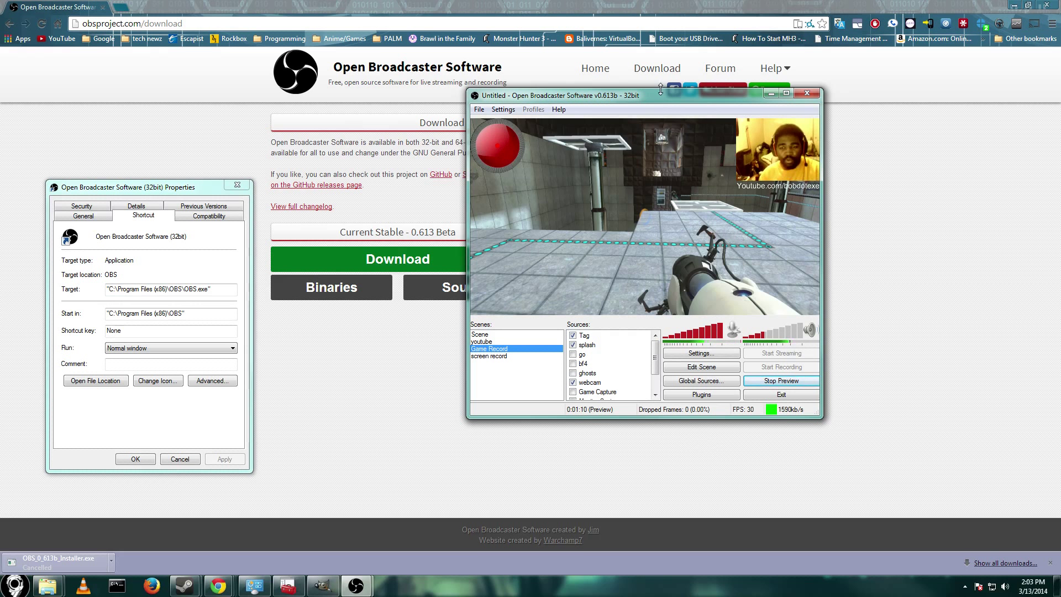
# Step: Stop the preview and close Open Broadcaster Software, and switch to Game Capture HD
pyautogui.click(787, 381)
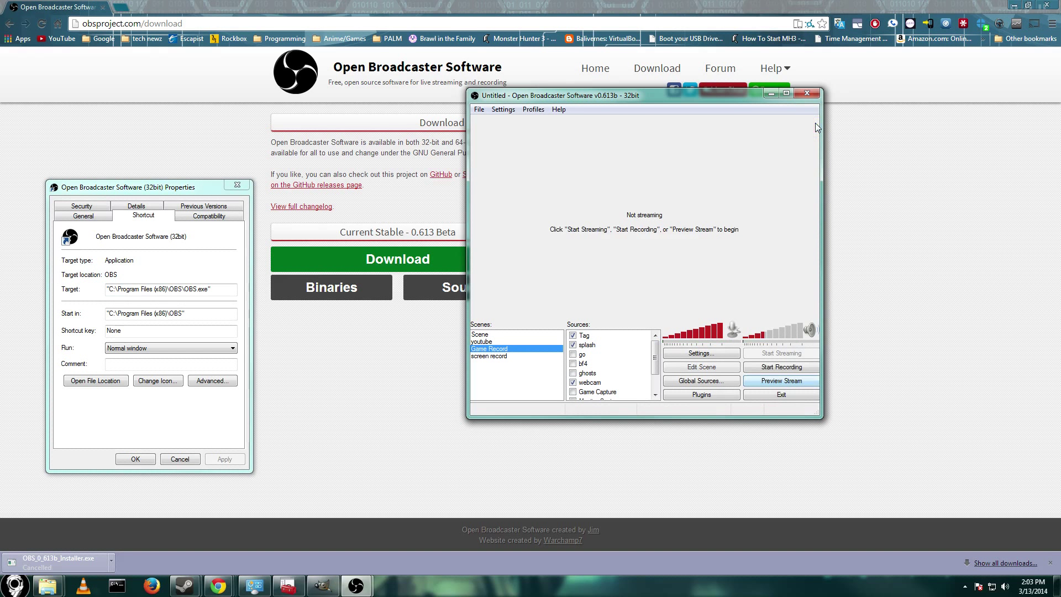
pyautogui.click(808, 93)
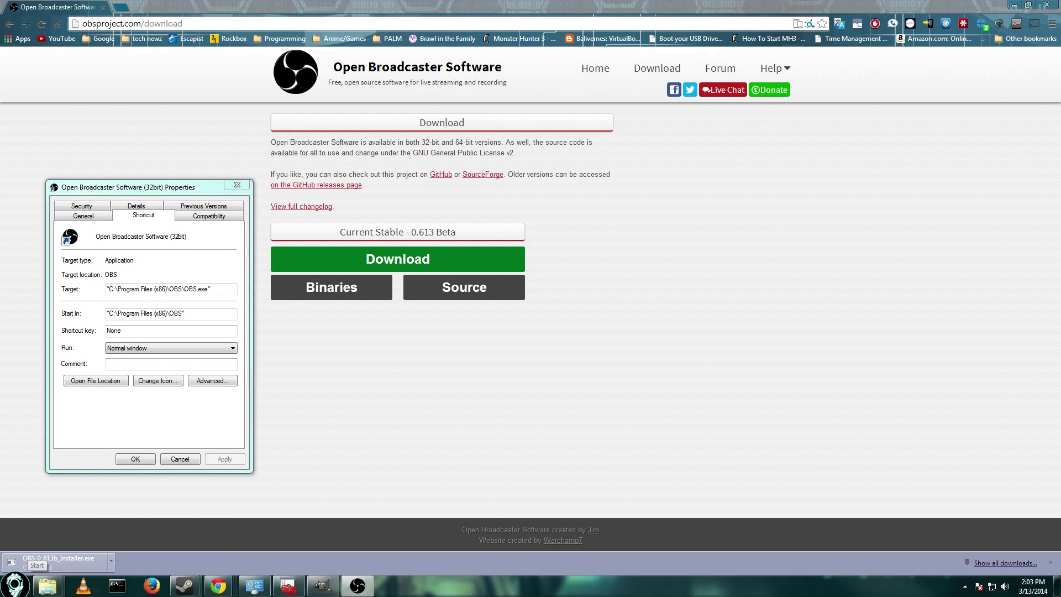
pyautogui.press('super')
pyautogui.write('cmd')
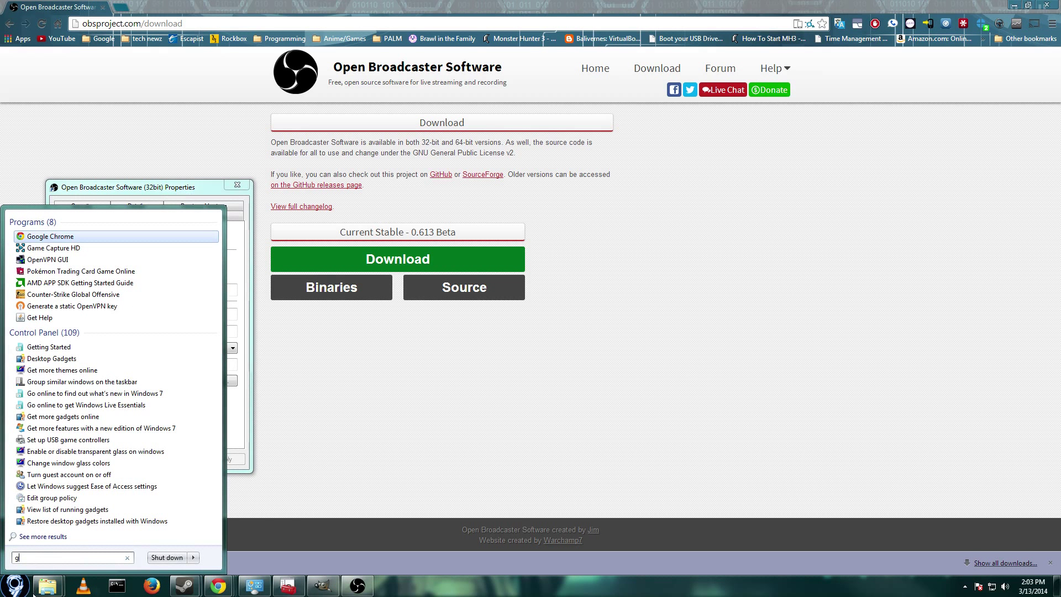
pyautogui.click(91, 242)
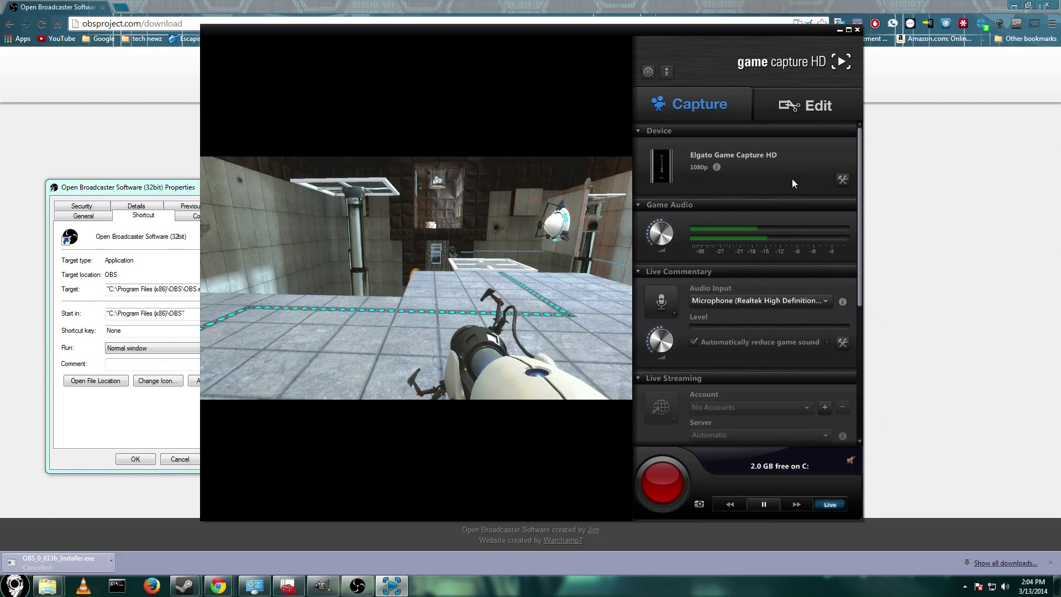
# Step: Review the Elgato device's capture settings and the available profiles, keeping HD 1080, and leave without saving
pyautogui.click(842, 178)
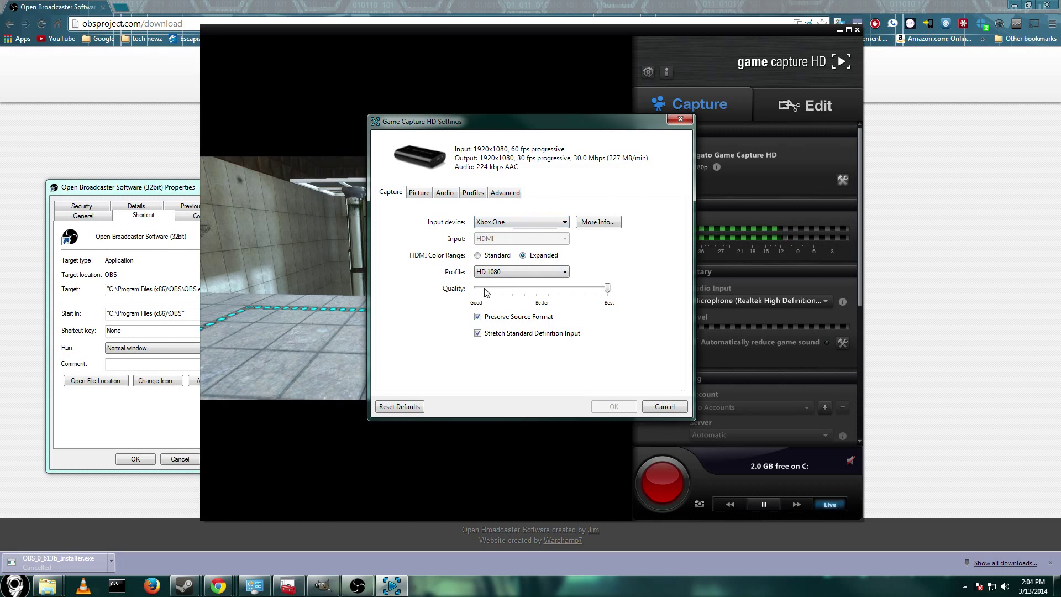
pyautogui.click(536, 274)
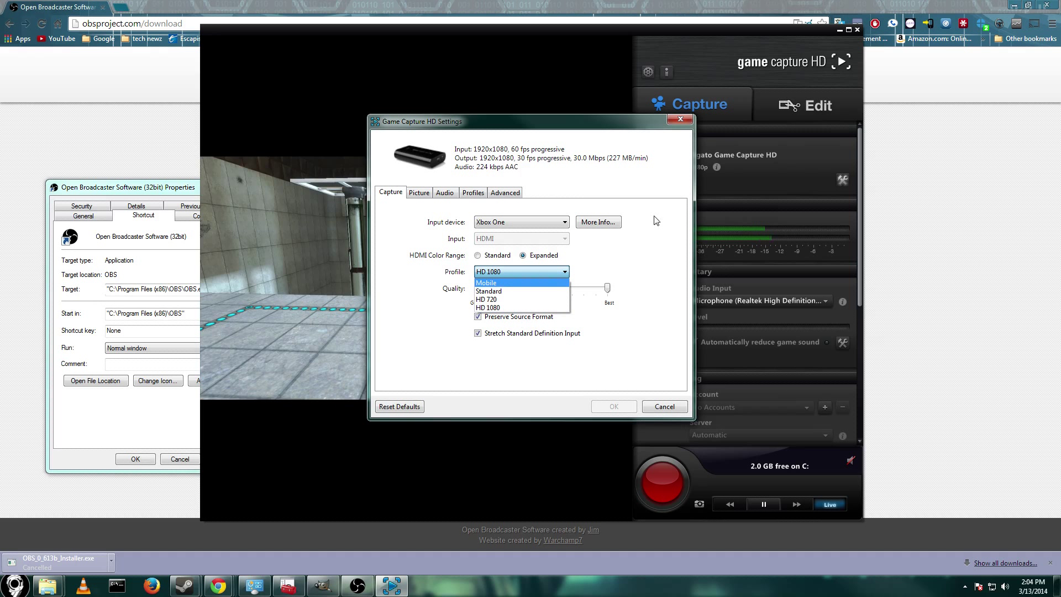
pyautogui.click(499, 308)
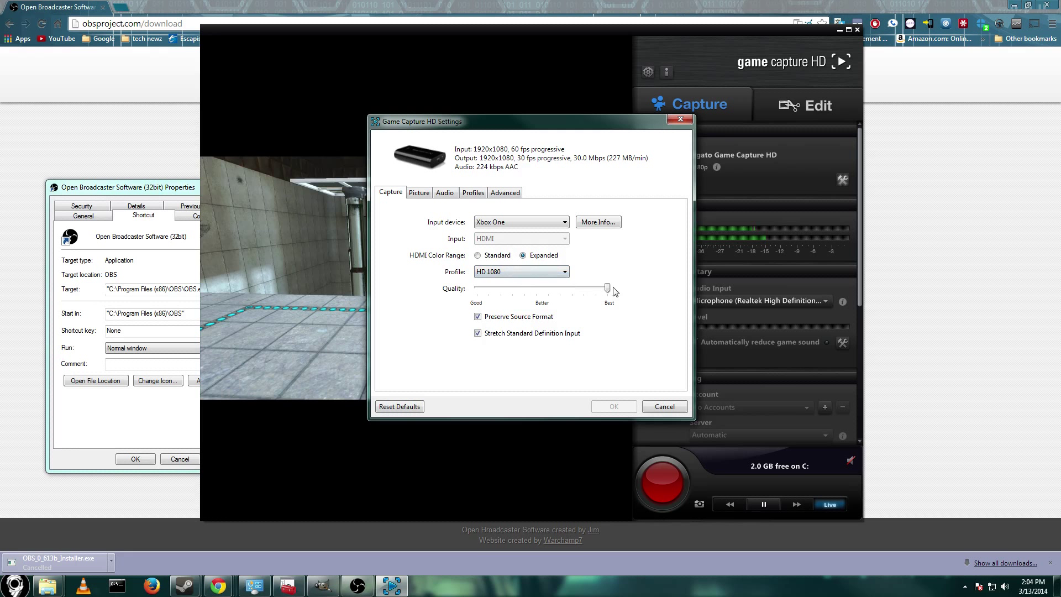
pyautogui.click(664, 406)
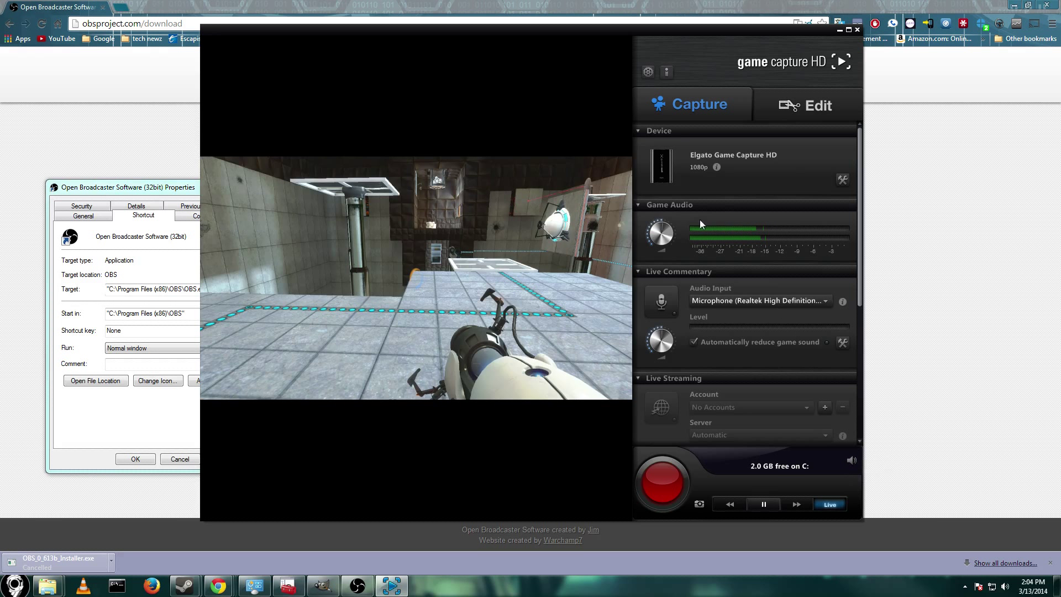
# Step: Raise the game audio level to -6 dB and mute the playback sound before closing Game Capture HD
pyautogui.moveTo(663, 219)
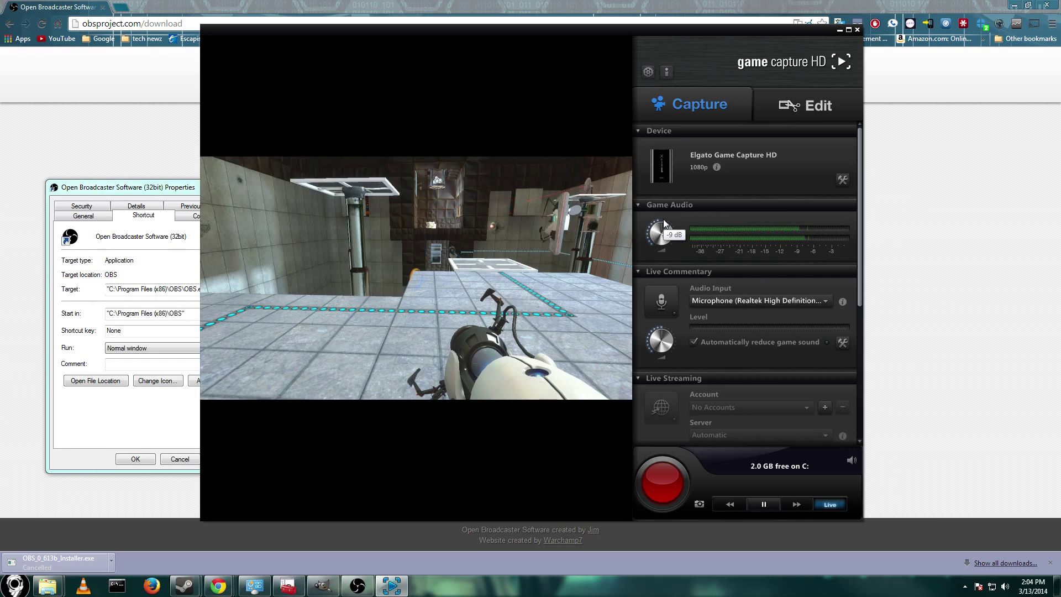
pyautogui.scroll(3, 664, 220)
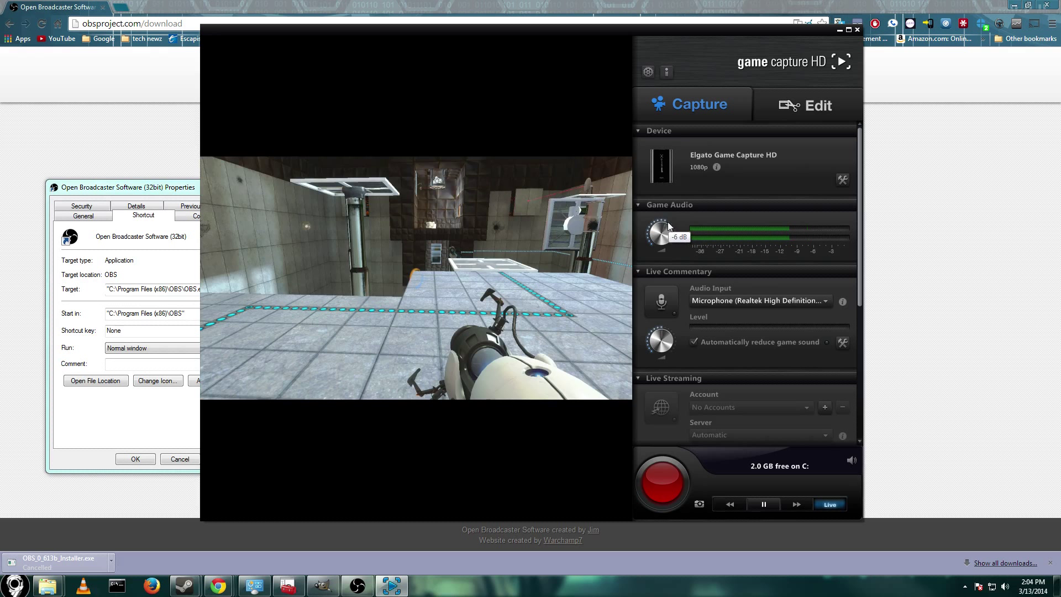
pyautogui.click(851, 460)
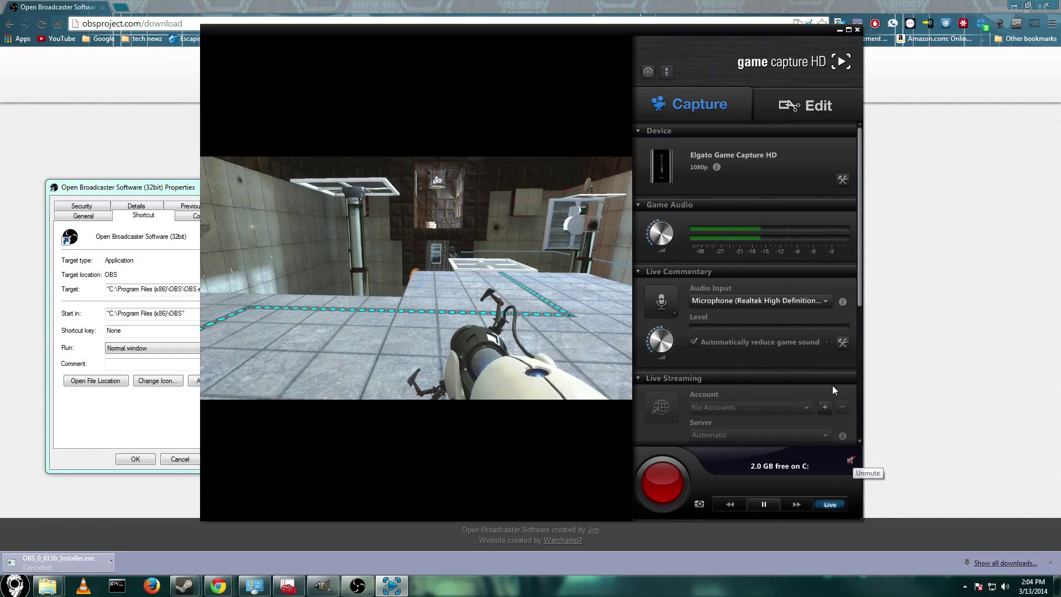
pyautogui.click(857, 30)
pyautogui.click(436, 320)
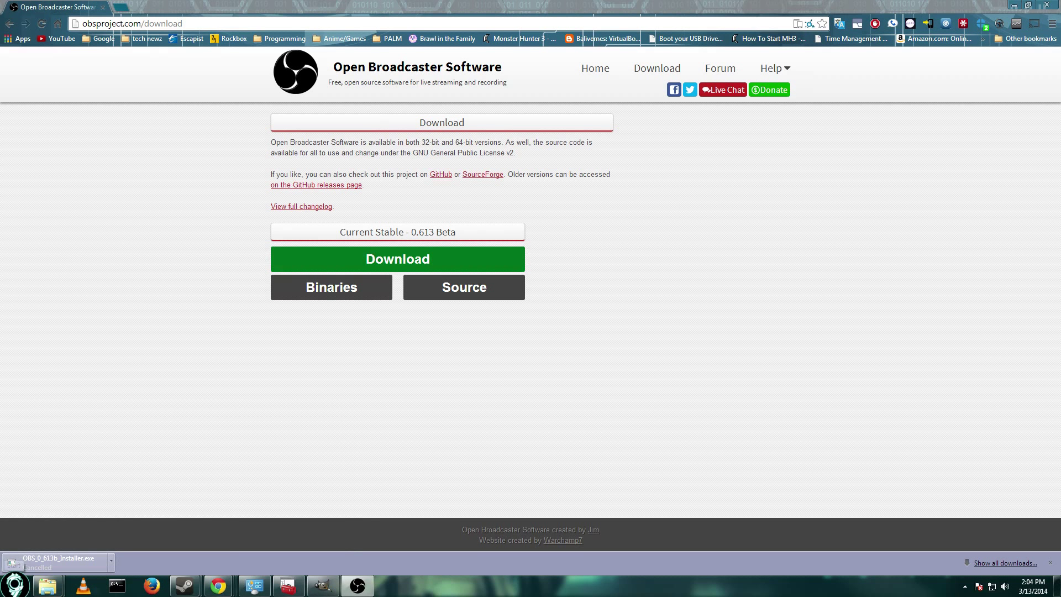
# Step: Launch Open Broadcaster Software (32bit) and arrange its window clear of the instance that is recording the screen
pyautogui.click(2, 569)
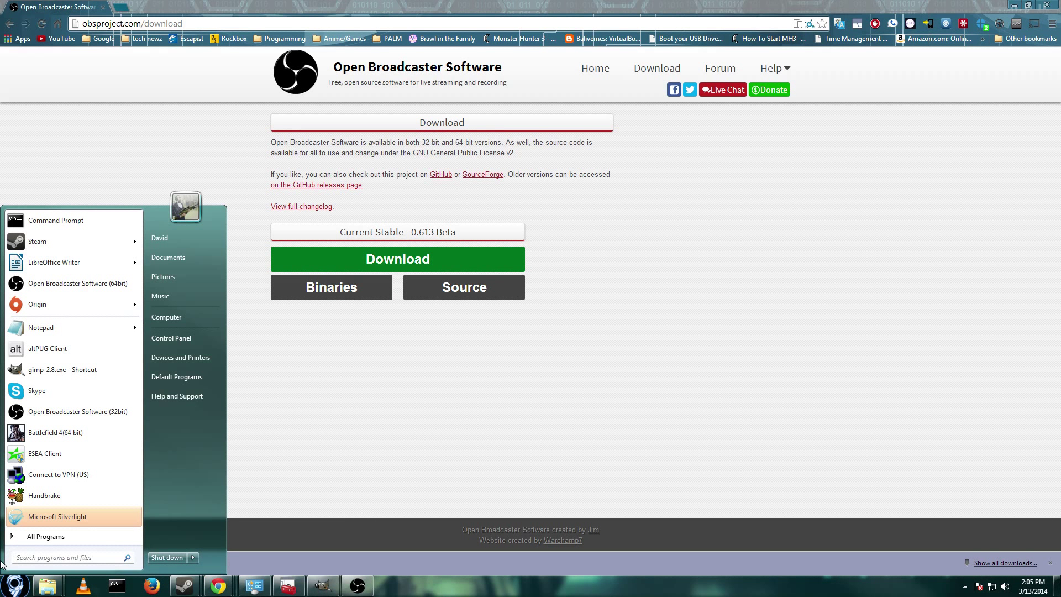
pyautogui.write('open')
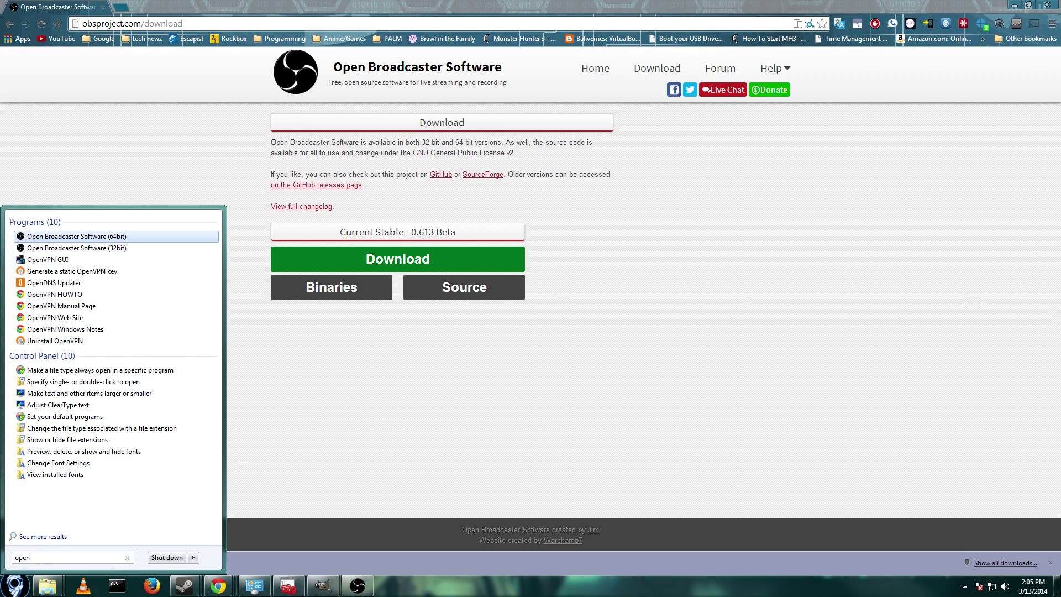
pyautogui.press('Return')
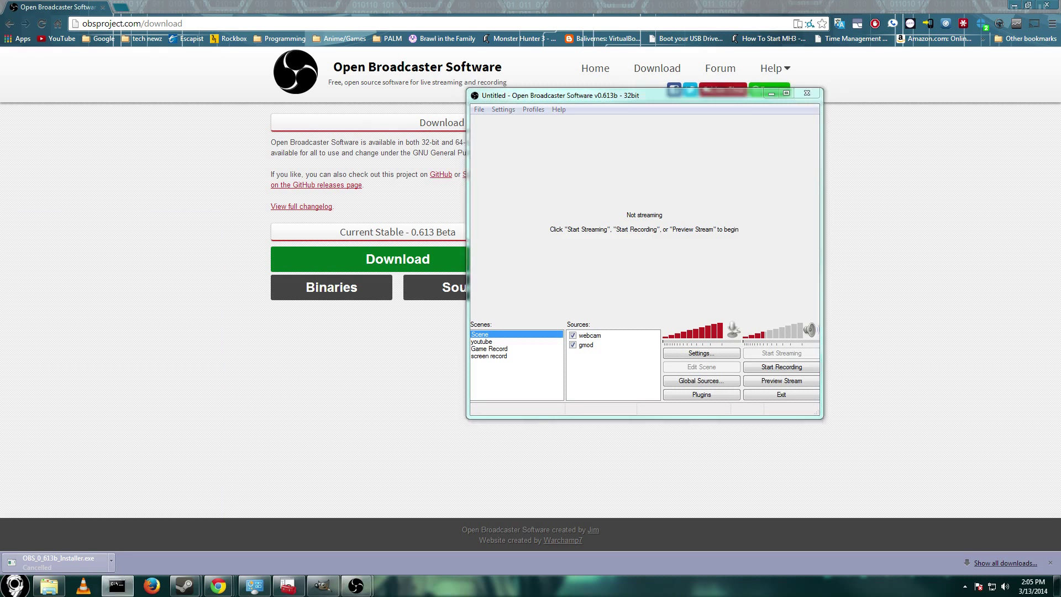
pyautogui.moveTo(1060, 144); pyautogui.dragTo(781, 123)
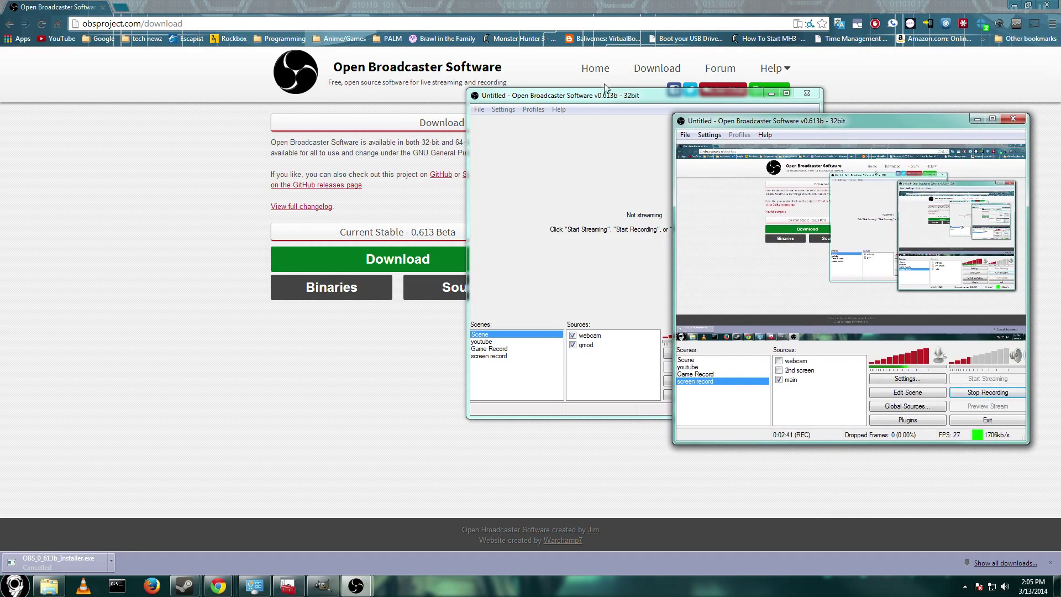
pyautogui.moveTo(590, 100); pyautogui.dragTo(405, 117)
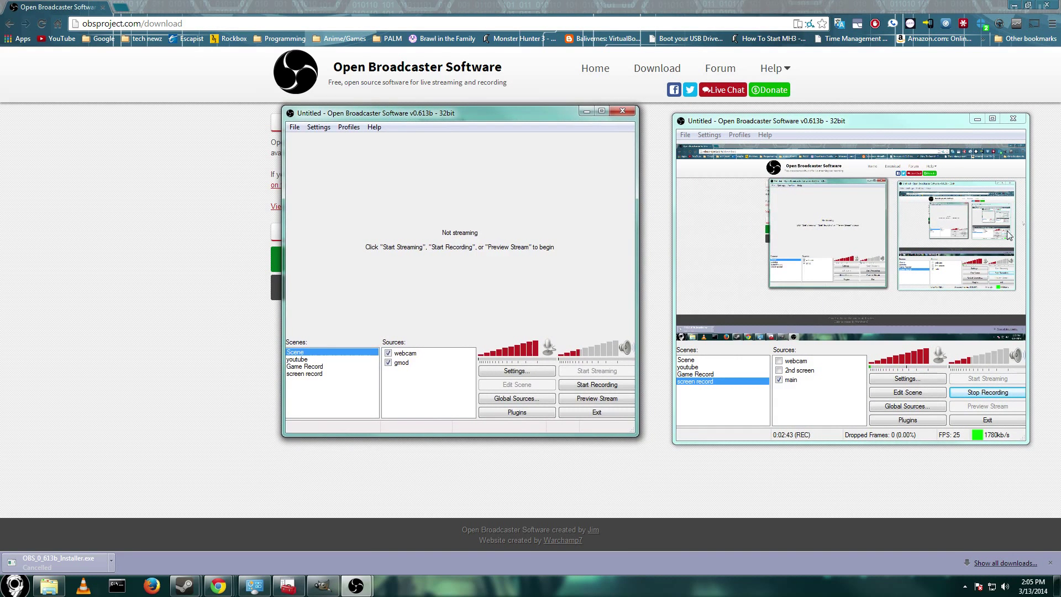
pyautogui.click(807, 126)
pyautogui.moveTo(807, 126); pyautogui.dragTo(1060, 132)
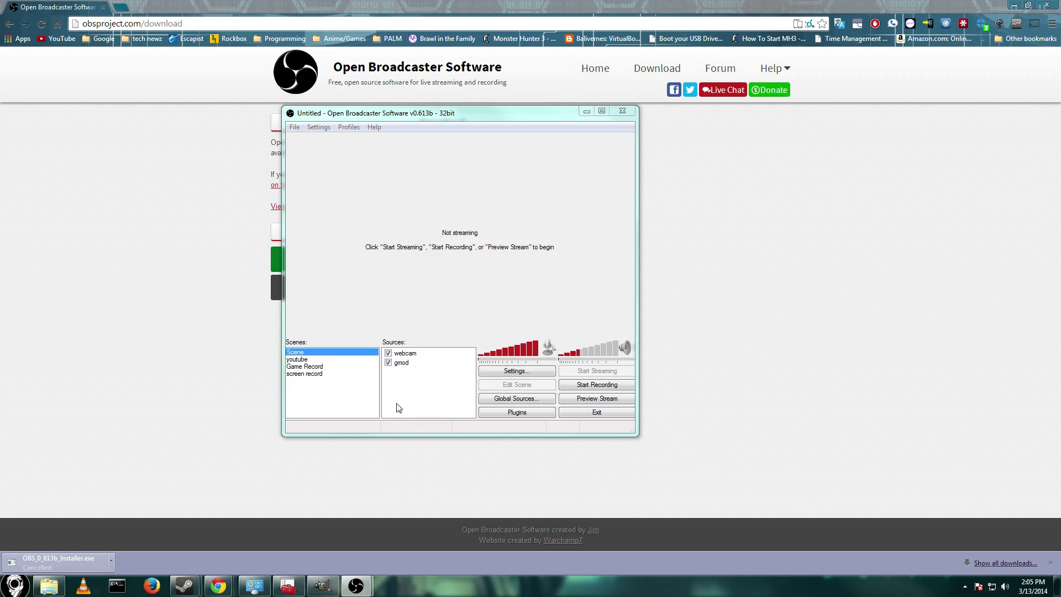
# Step: Add a new scene named Console
pyautogui.rightClick(338, 387)
pyautogui.click(365, 397)
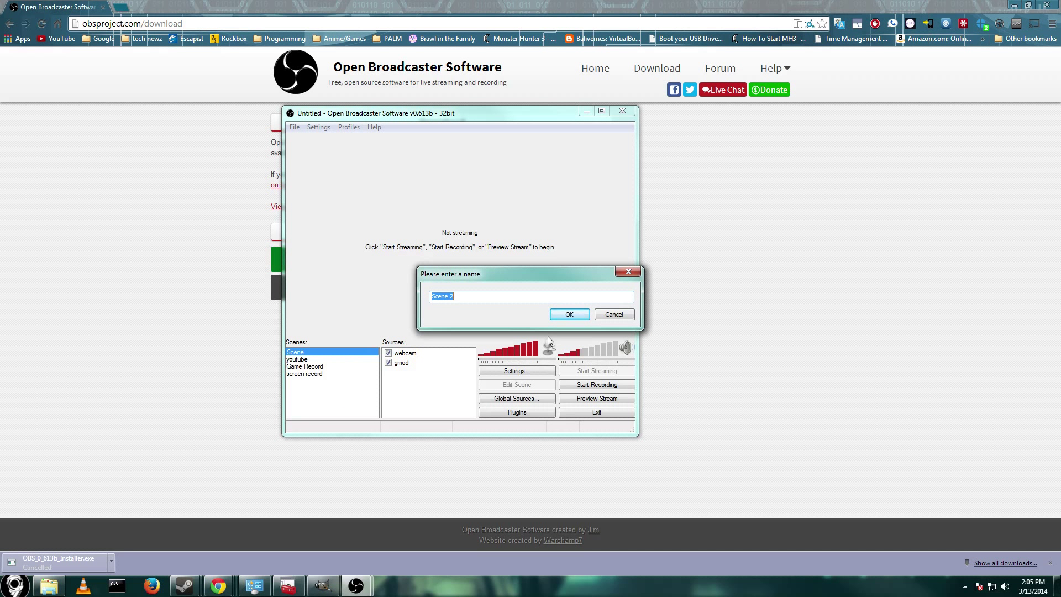
pyautogui.write('Console')
pyautogui.press('Return')
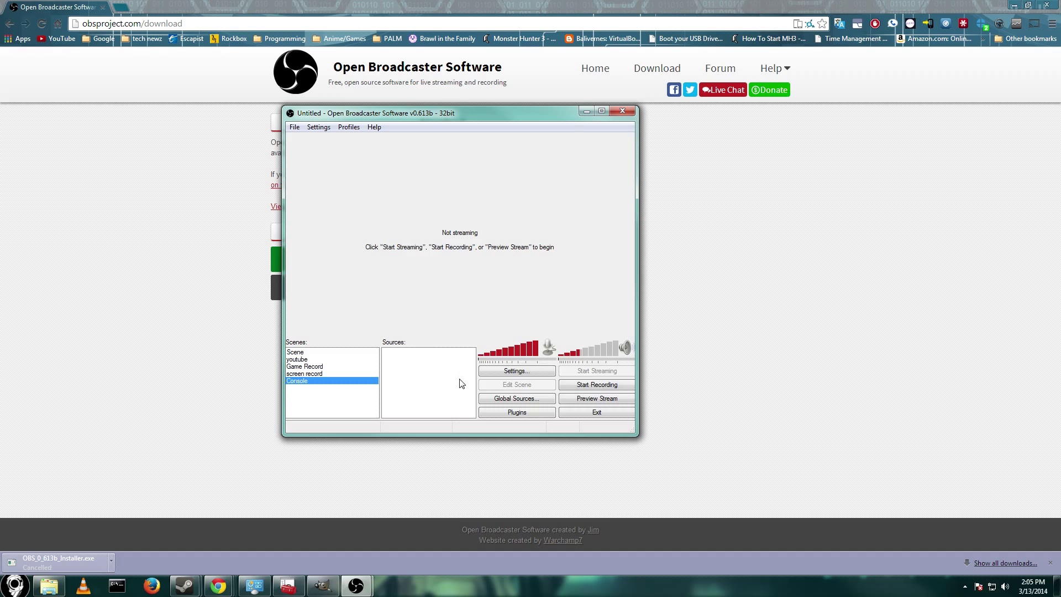
# Step: Add a Video Capture Device source named Xbox360 to the Console scene, using Elgato Game Capture HD as its device
pyautogui.rightClick(414, 362)
pyautogui.moveTo(451, 378)
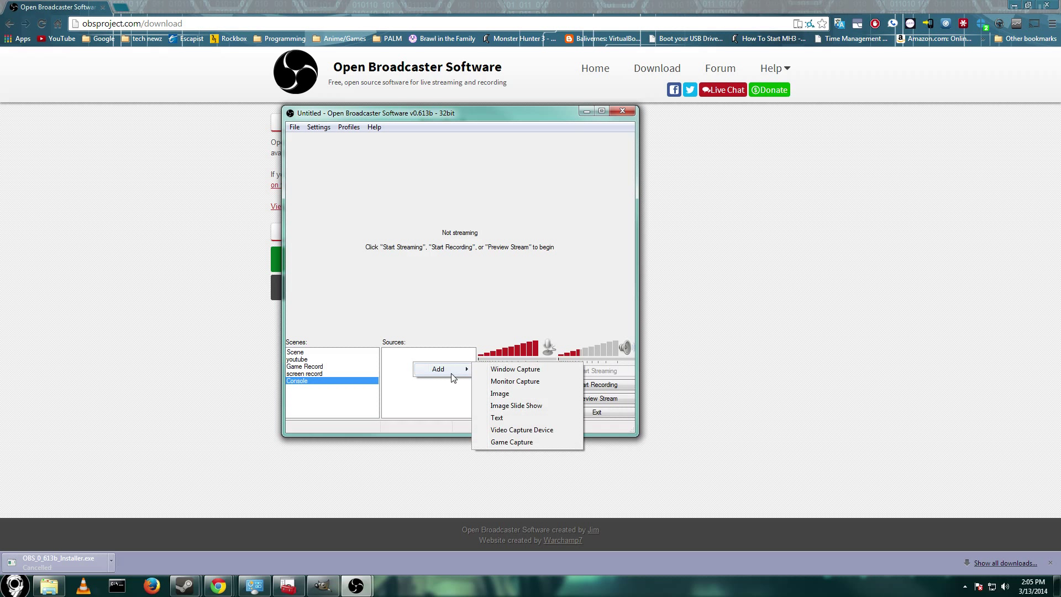
pyautogui.click(524, 432)
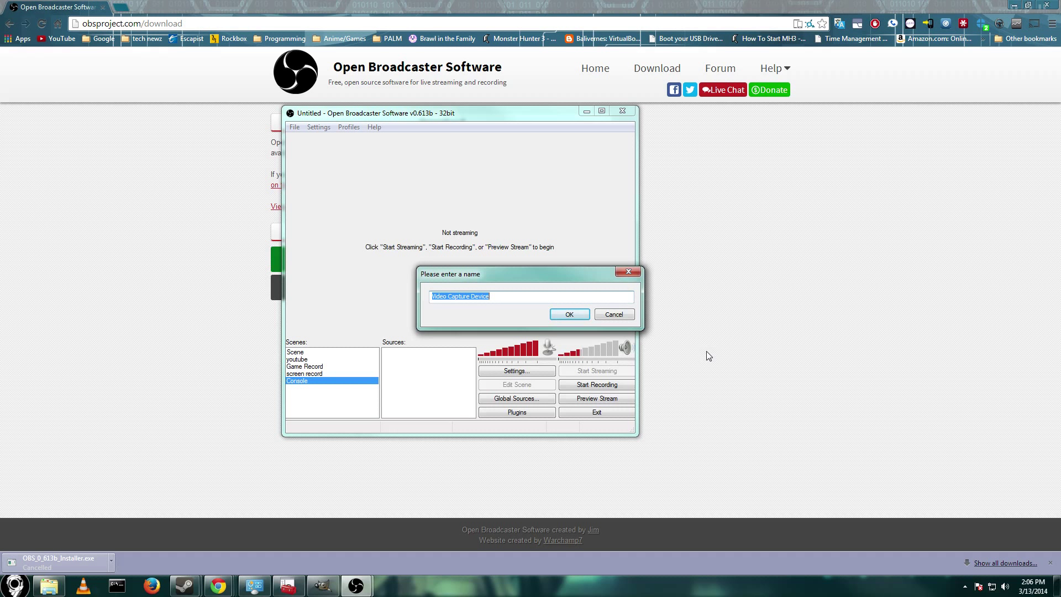
pyautogui.write('Xbox360')
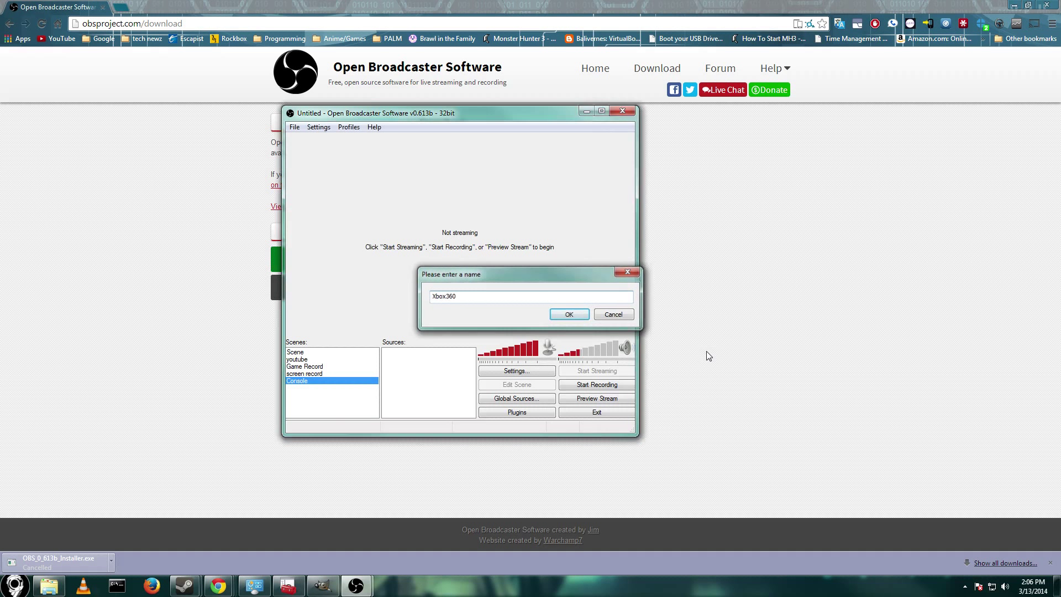
pyautogui.press('Return')
pyautogui.click(556, 181)
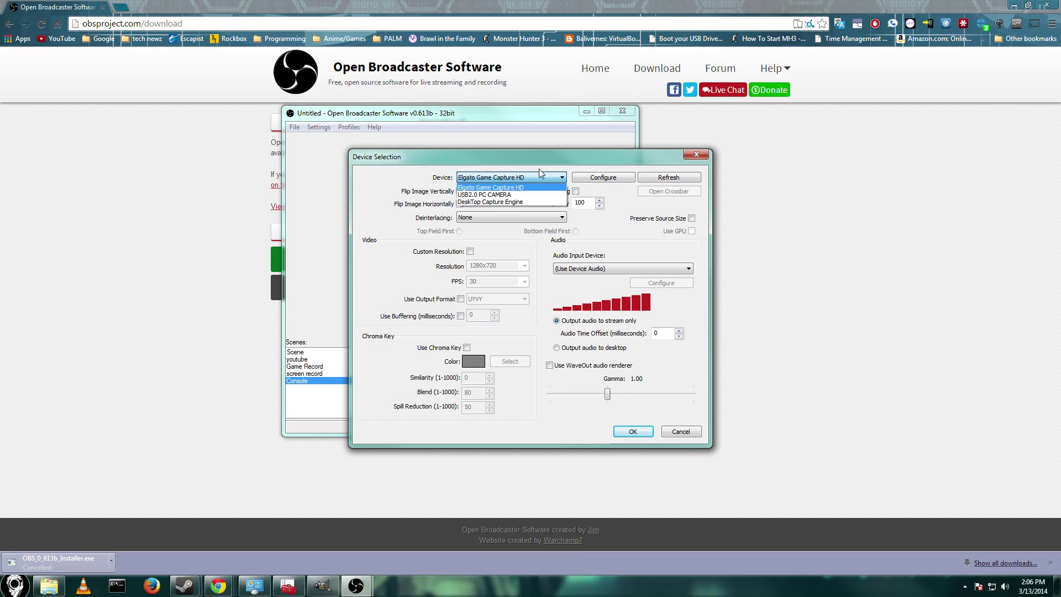
pyautogui.click(503, 171)
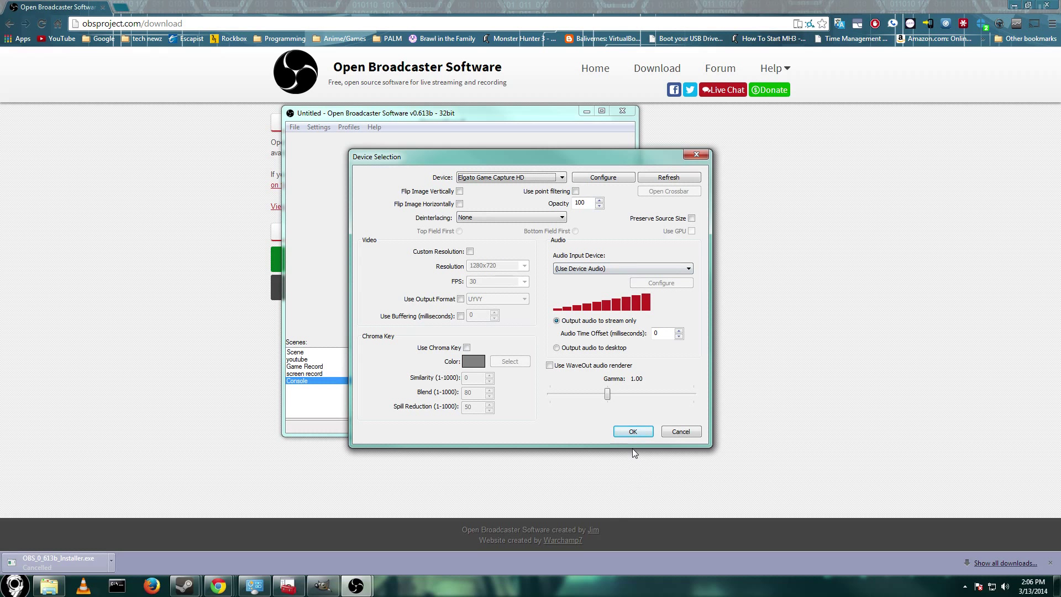
pyautogui.click(633, 432)
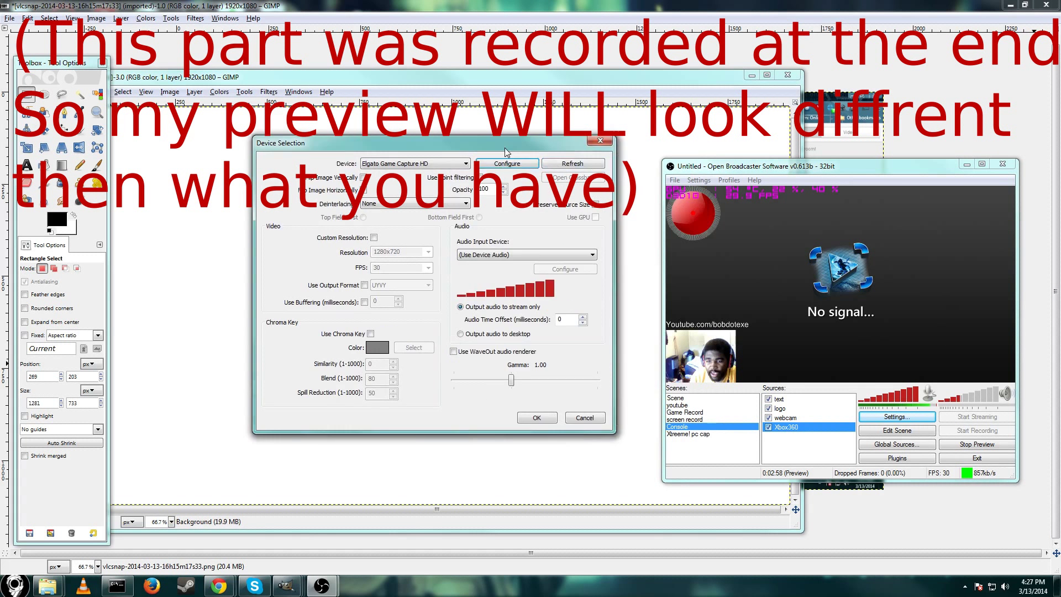
pyautogui.moveTo(822, 160); pyautogui.dragTo(616, 132)
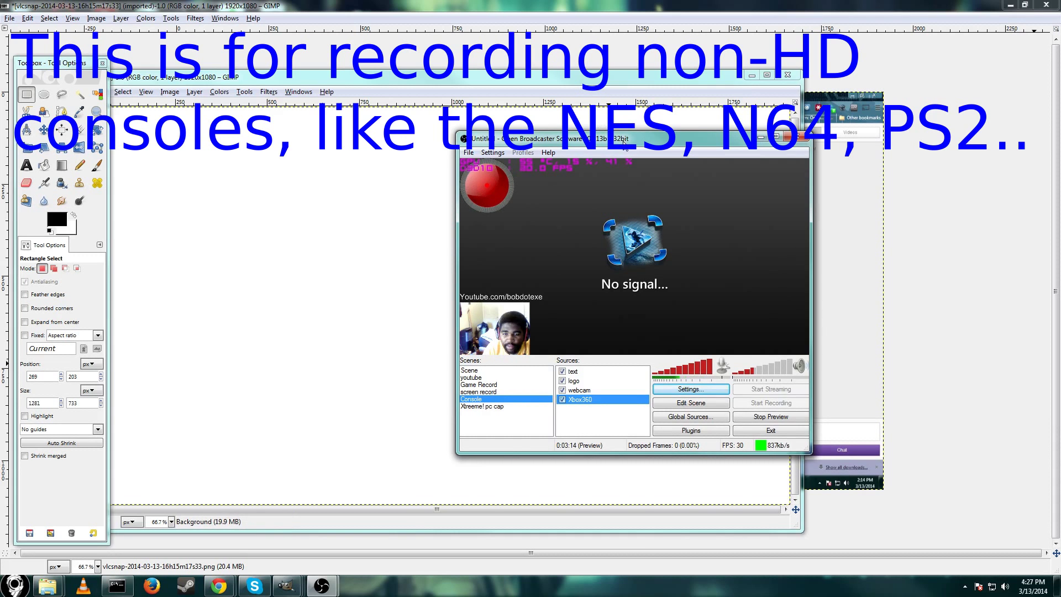
pyautogui.moveTo(616, 135); pyautogui.dragTo(547, 98)
pyautogui.click(614, 344)
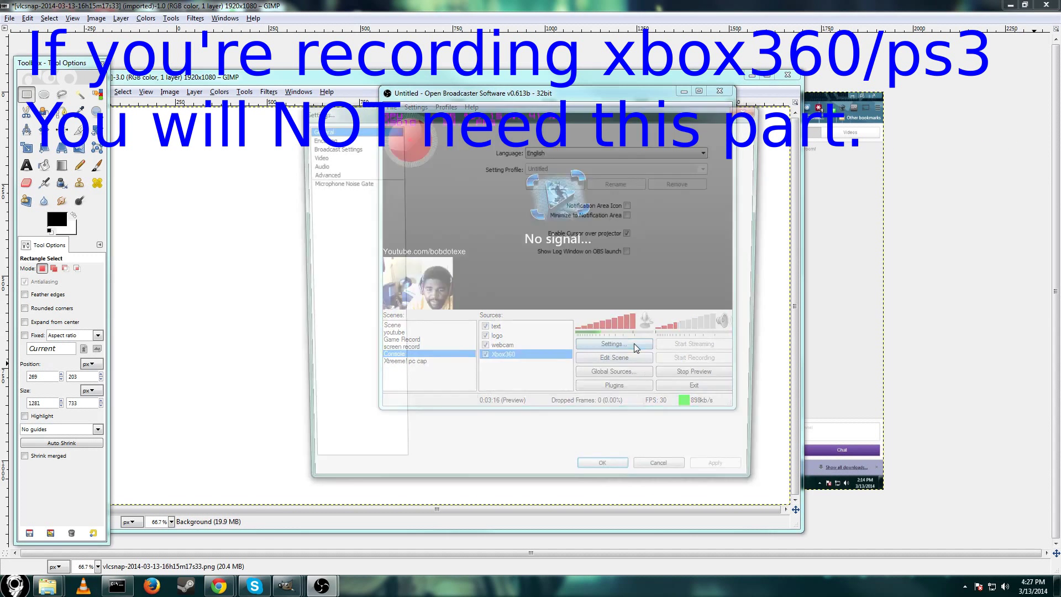
pyautogui.click(756, 110)
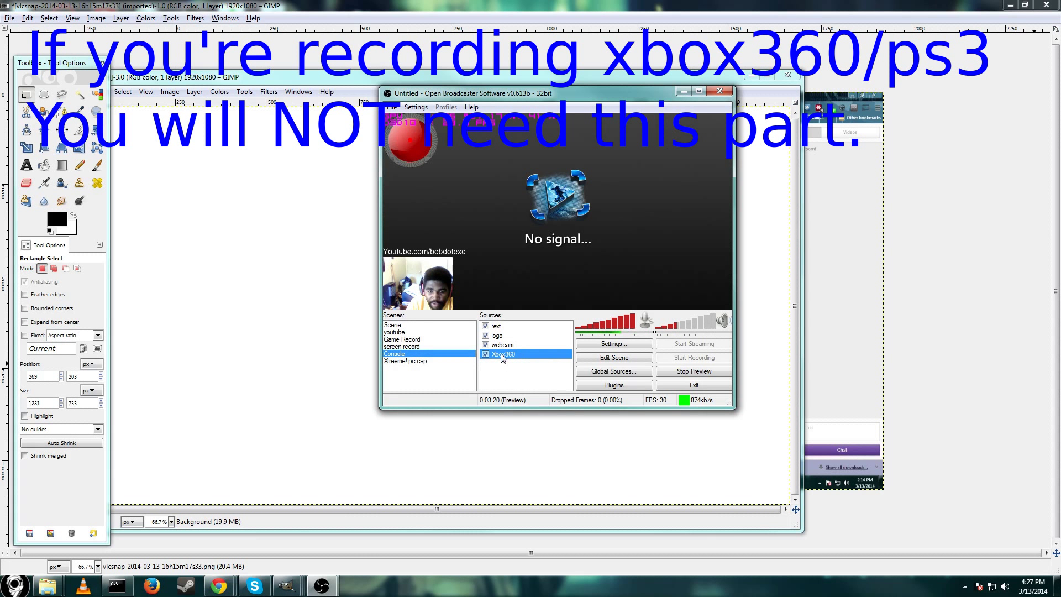
# Step: Open the Elgato configuration from the Xbox360 source's properties and set the input device to Other
pyautogui.rightClick(501, 355)
pyautogui.click(538, 431)
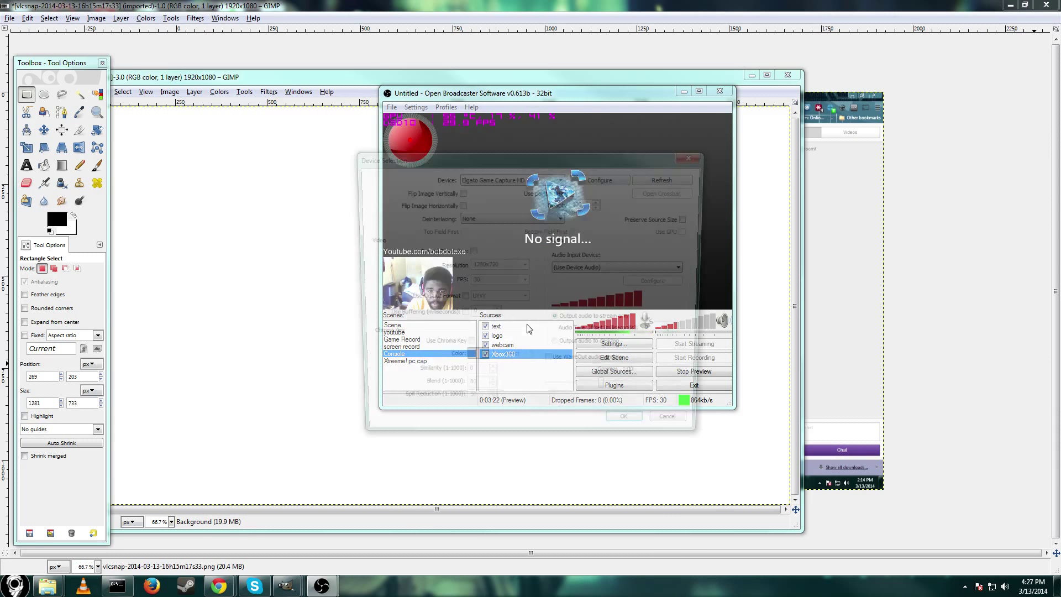
pyautogui.click(603, 177)
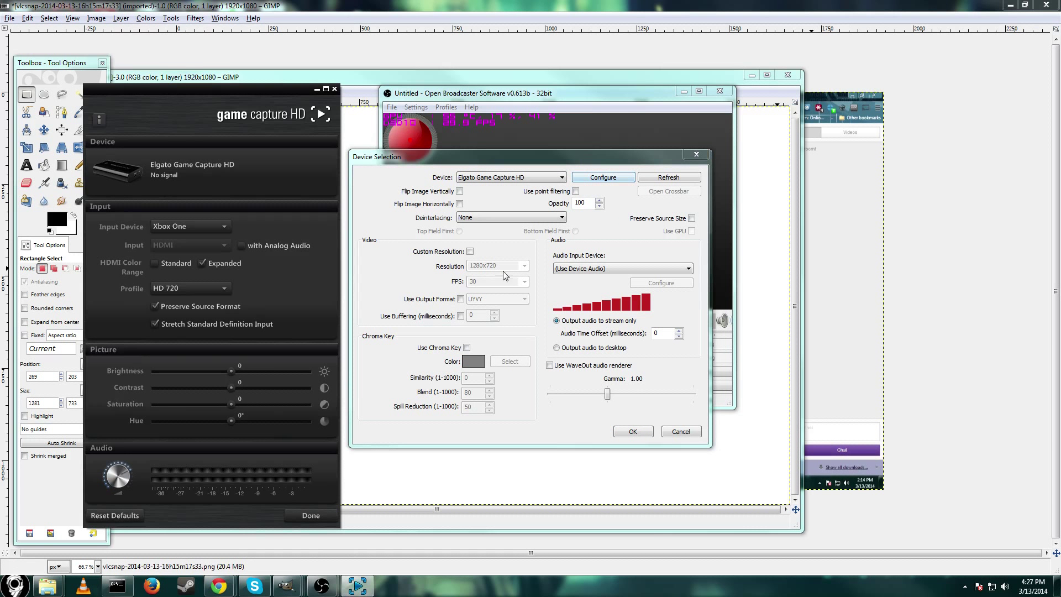
pyautogui.moveTo(251, 97); pyautogui.dragTo(615, 81)
pyautogui.click(557, 210)
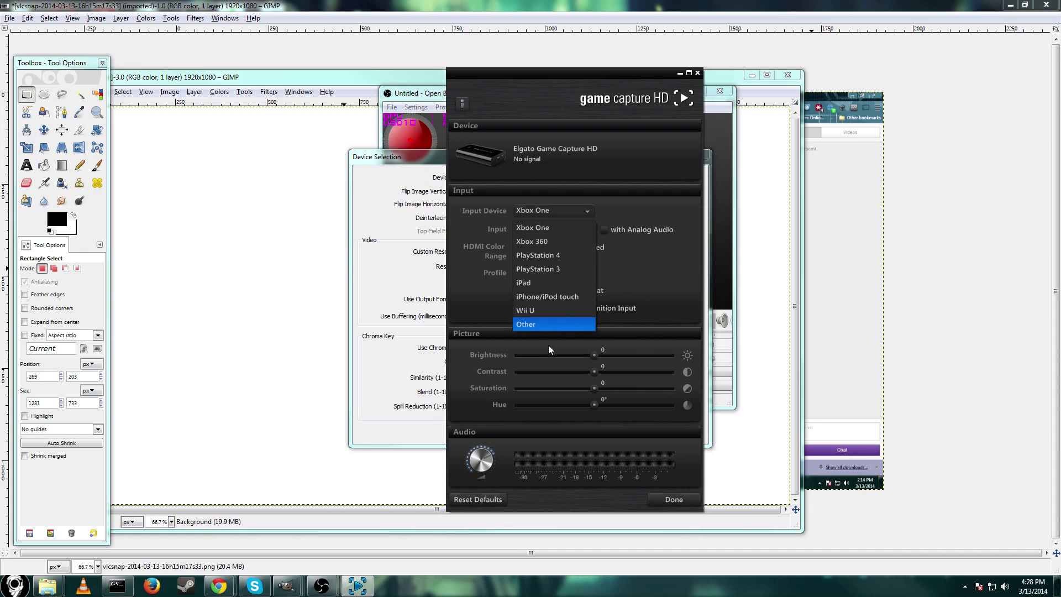
pyautogui.click(546, 323)
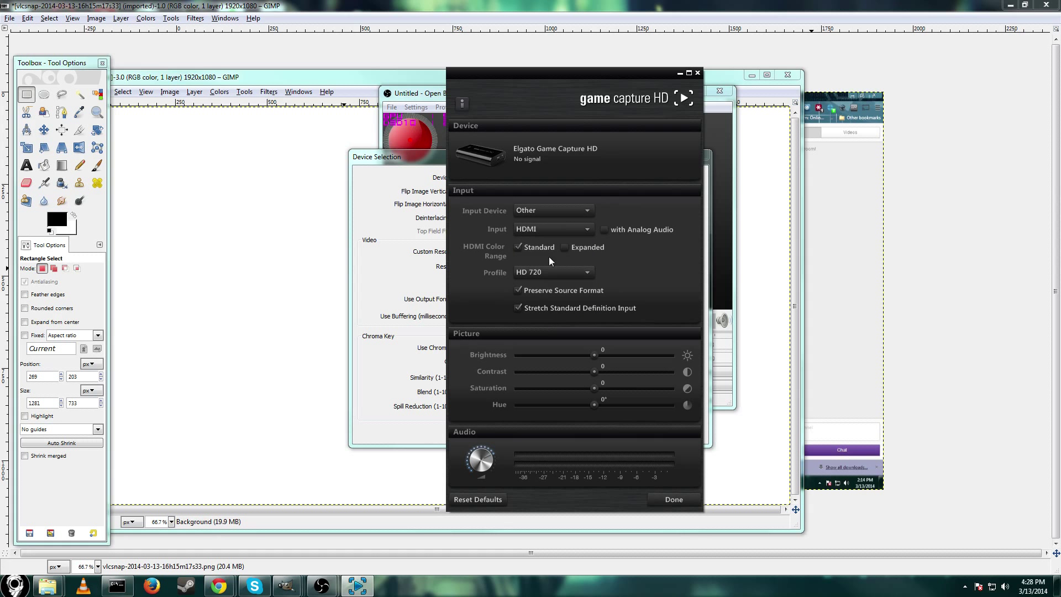
# Step: Set the Elgato capture input to Composite and accept the Xbox360 source's device settings
pyautogui.click(560, 228)
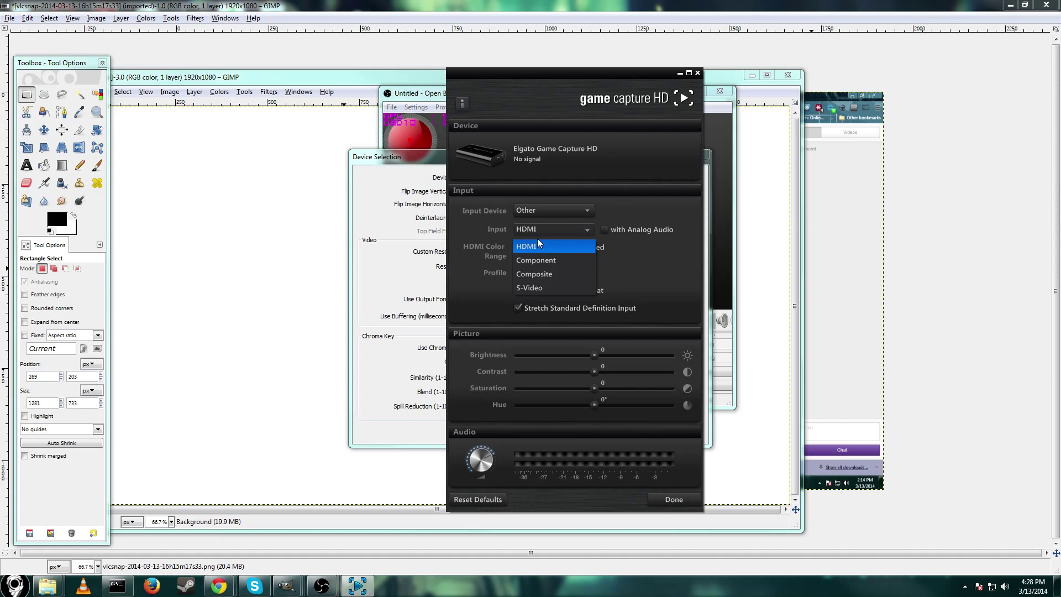
pyautogui.click(552, 276)
pyautogui.moveTo(553, 276); pyautogui.dragTo(473, 278)
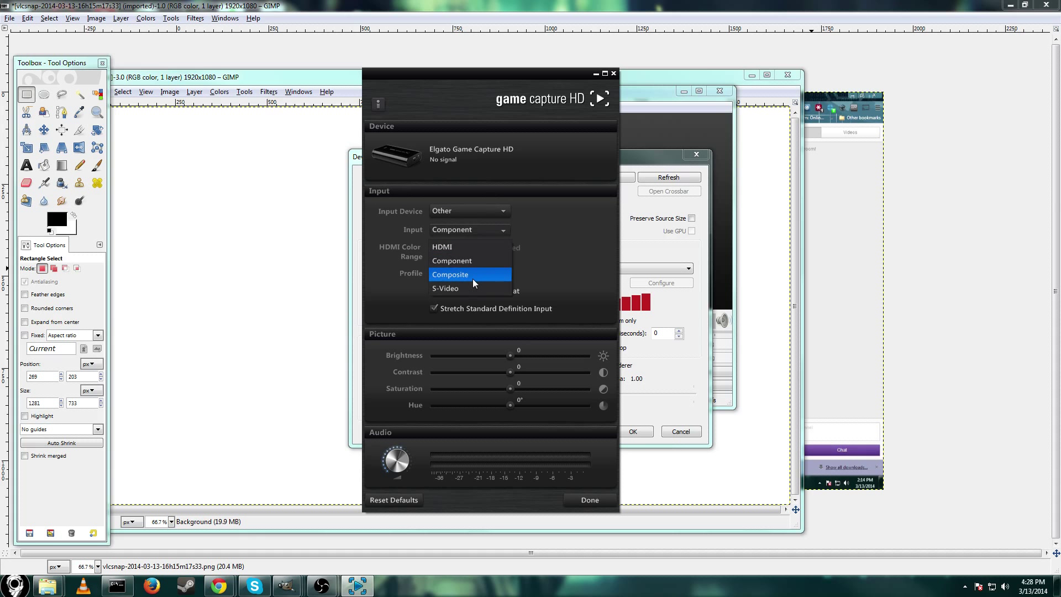
pyautogui.click(589, 500)
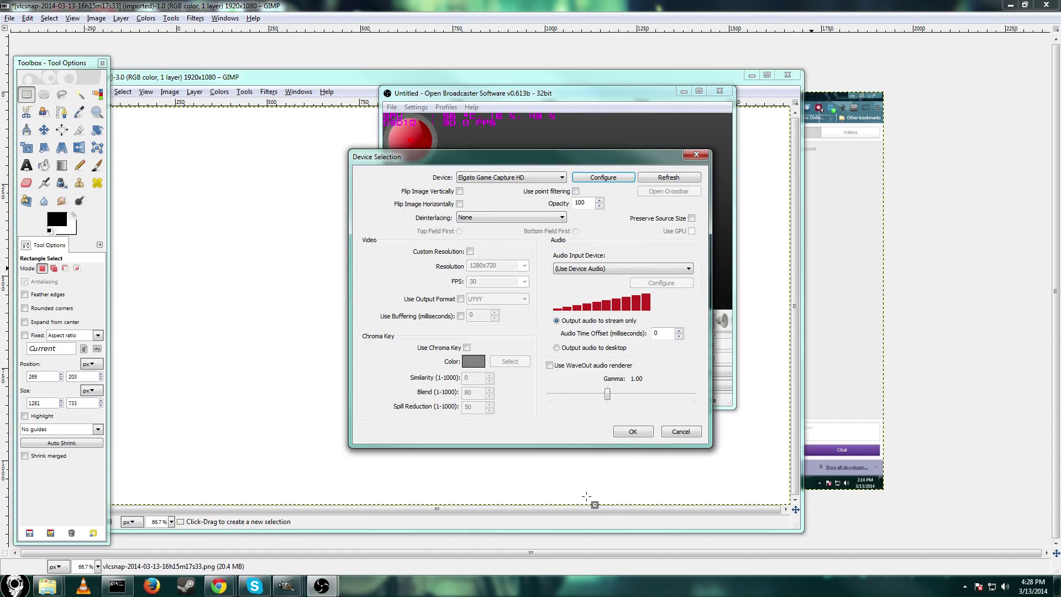
pyautogui.click(632, 431)
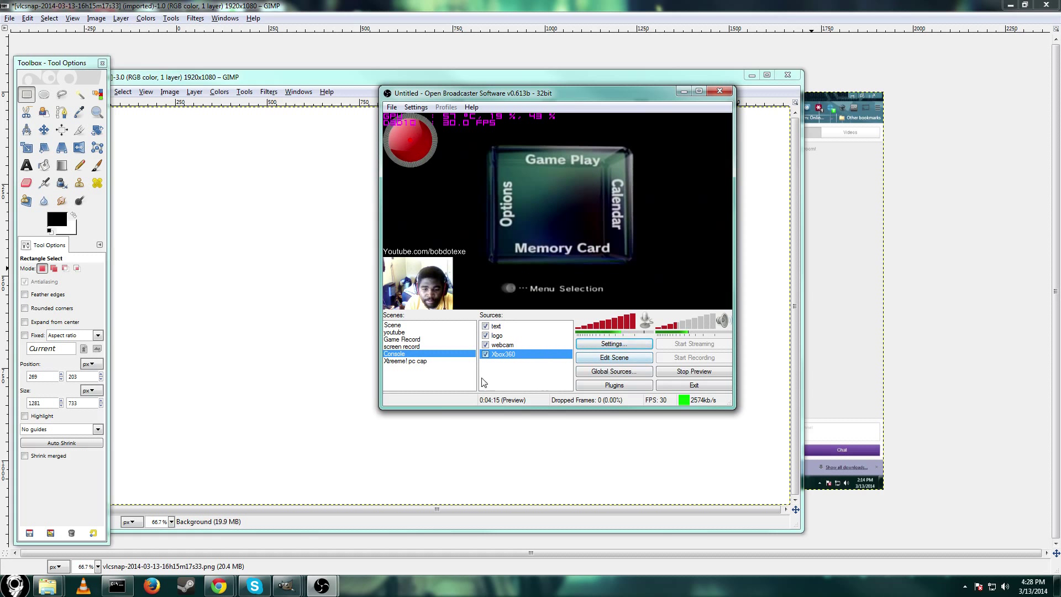
# Step: Reopen the Elgato configuration from the Xbox360 source's properties and choose a capture profile
pyautogui.rightClick(519, 354)
pyautogui.click(553, 432)
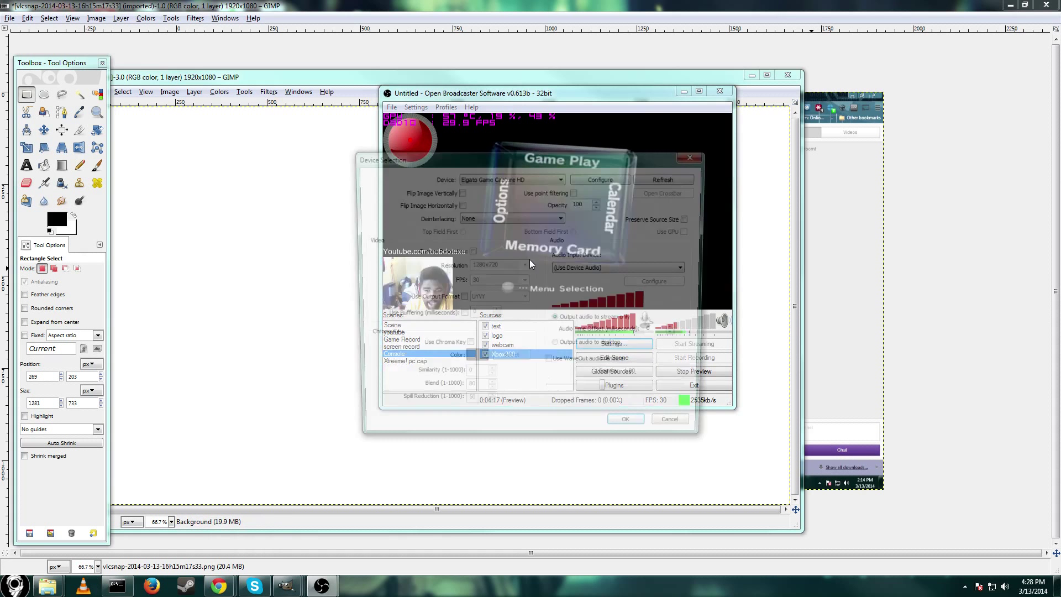
pyautogui.click(595, 178)
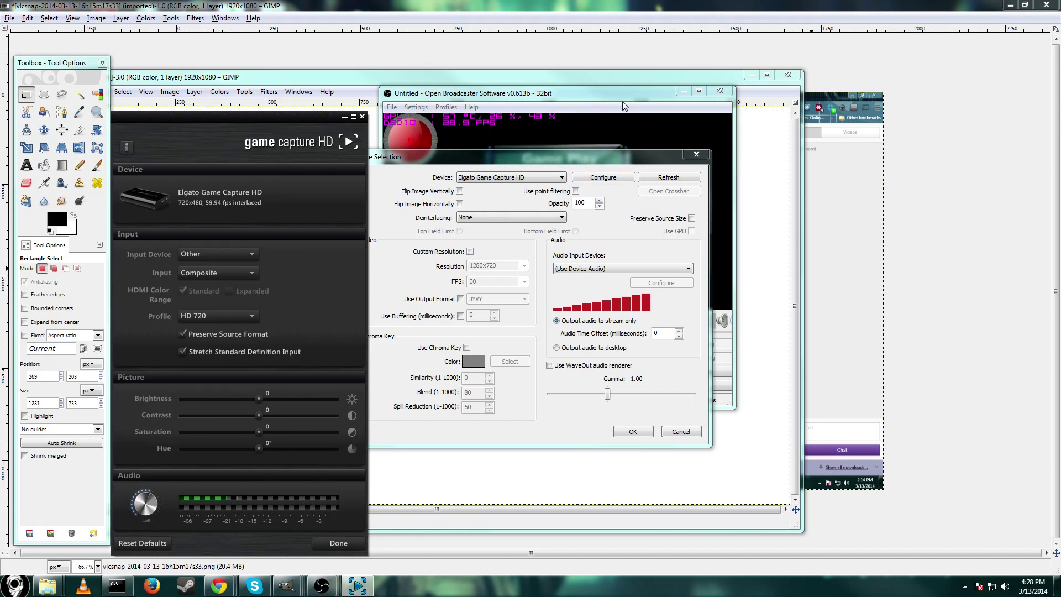
pyautogui.moveTo(288, 118); pyautogui.dragTo(638, 91)
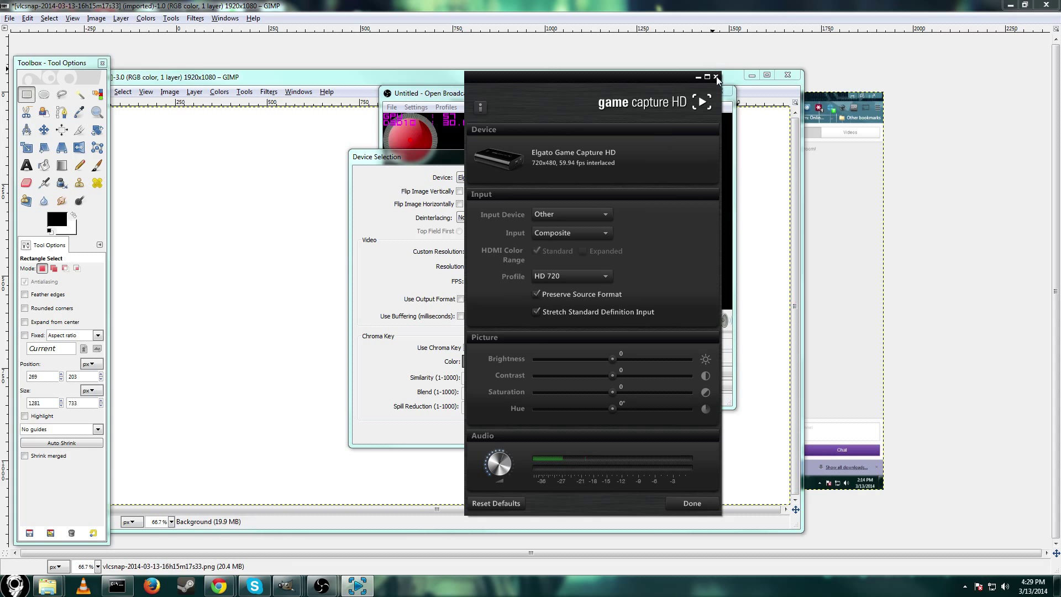
pyautogui.click(586, 277)
pyautogui.click(572, 333)
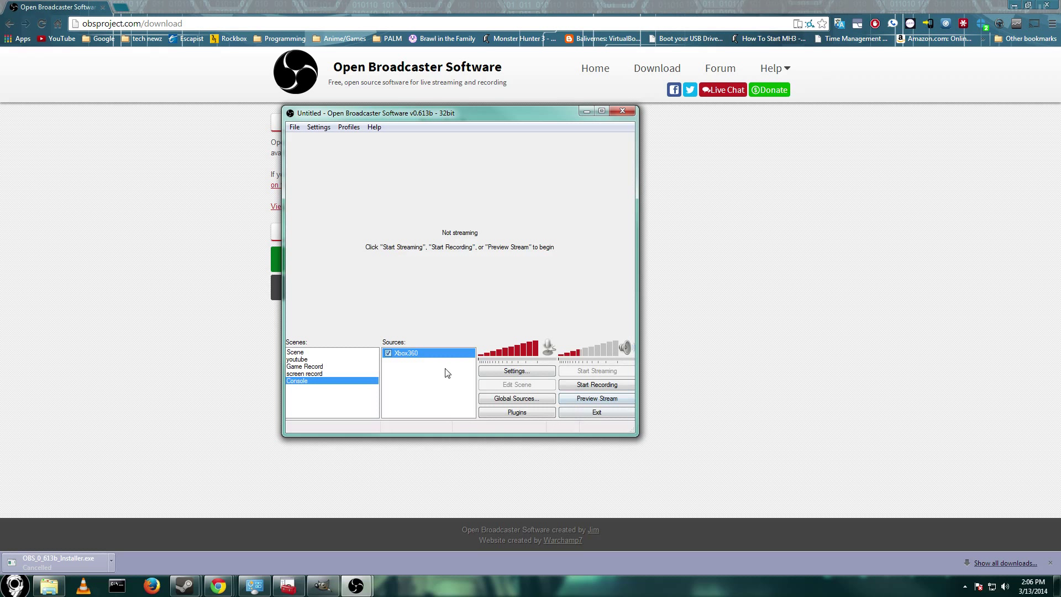
# Step: Add a Video Capture Device source named webcam to the Console scene
pyautogui.rightClick(438, 390)
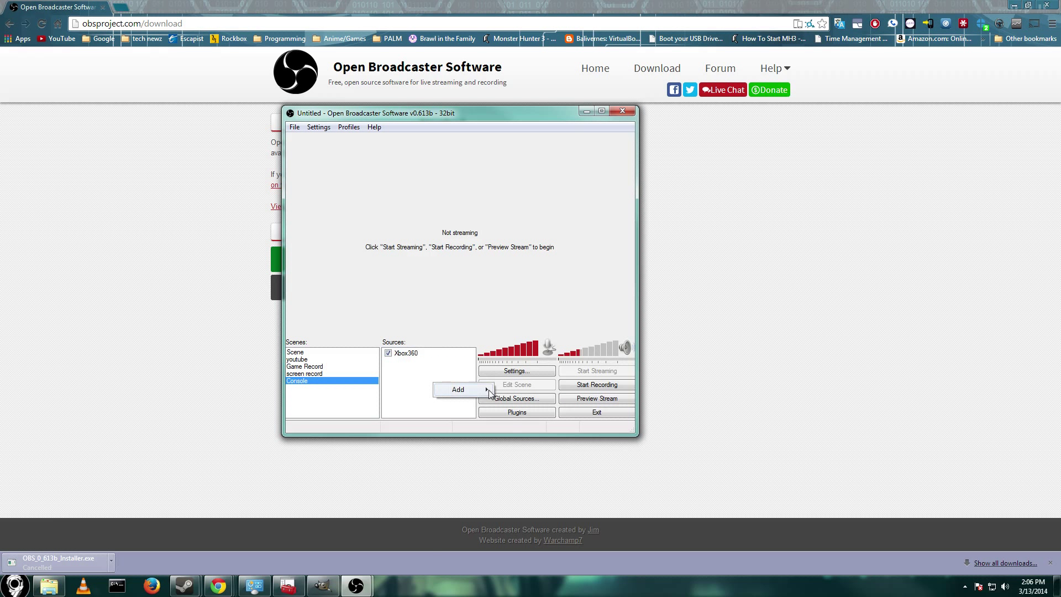
pyautogui.moveTo(486, 390)
pyautogui.click(550, 449)
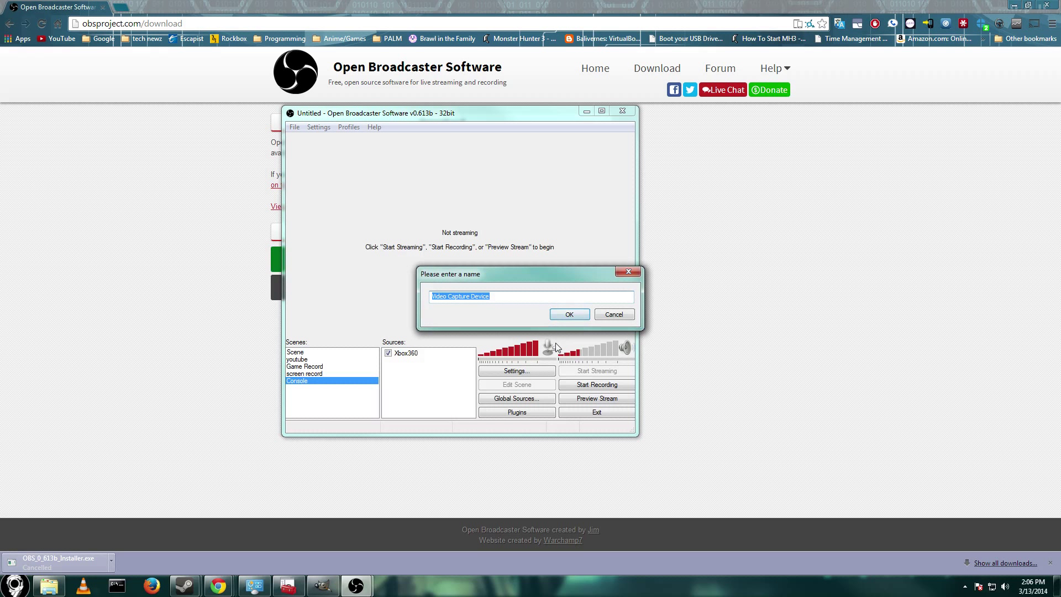
pyautogui.write('webcam')
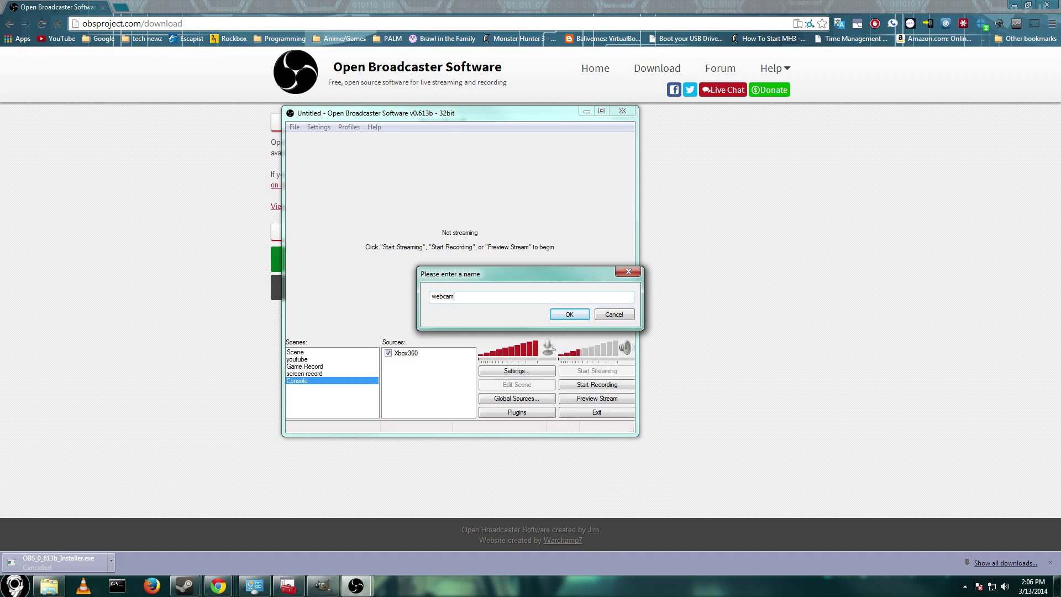
pyautogui.press('Return')
# Step: Set the webcam source's device to USB2.0 PC CAMERA with its audio input on Disable, and preview the stream
pyautogui.click(556, 178)
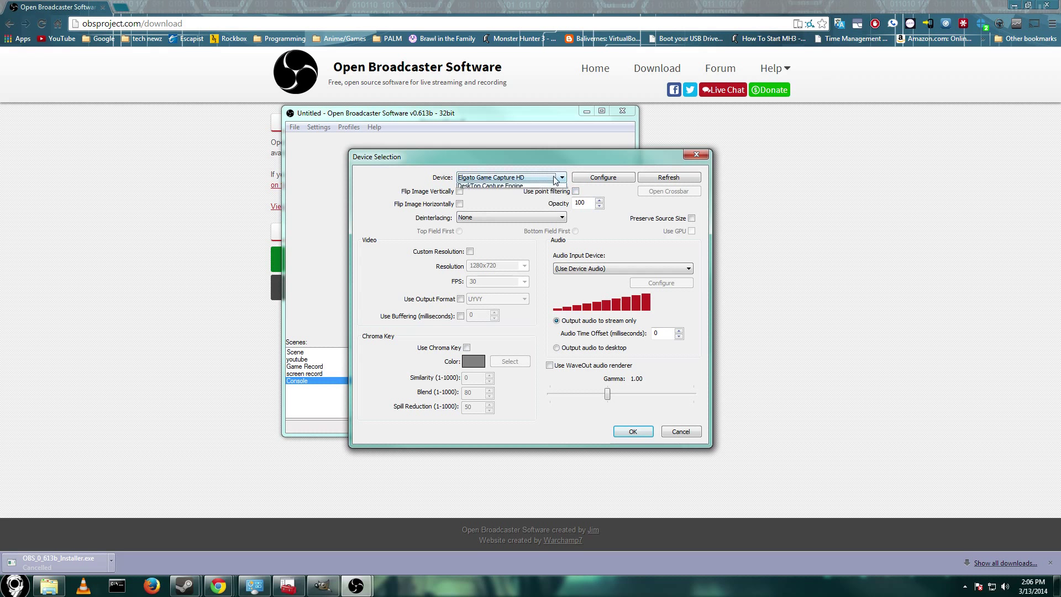
pyautogui.click(543, 194)
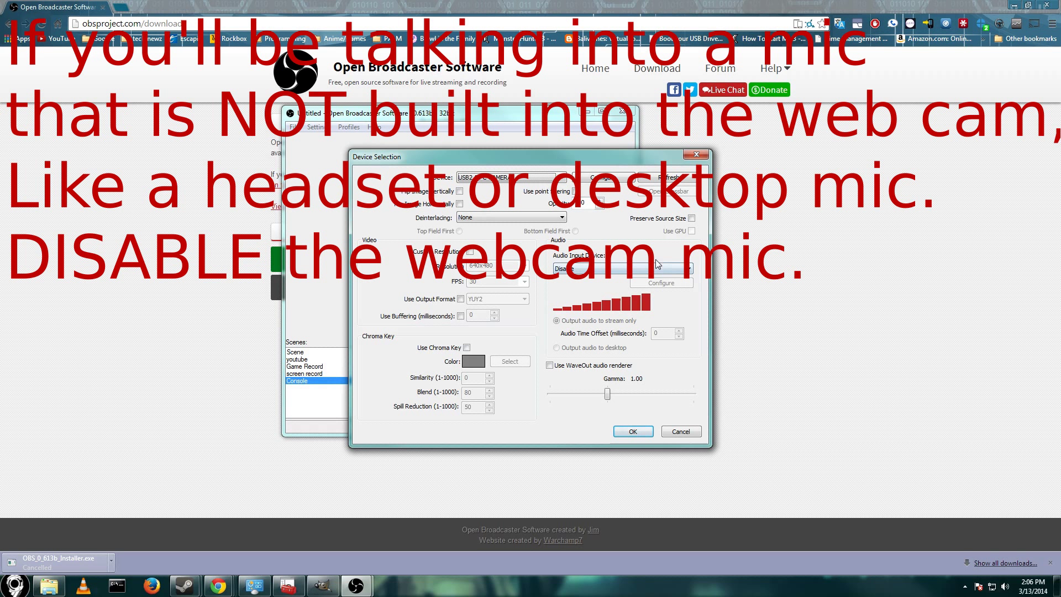
pyautogui.click(595, 269)
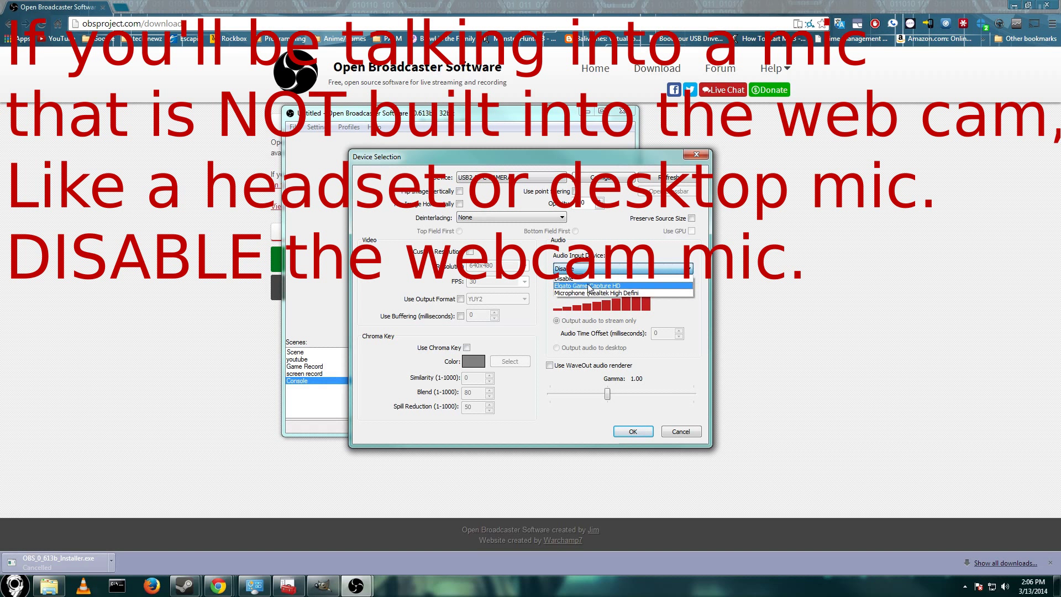
pyautogui.click(586, 270)
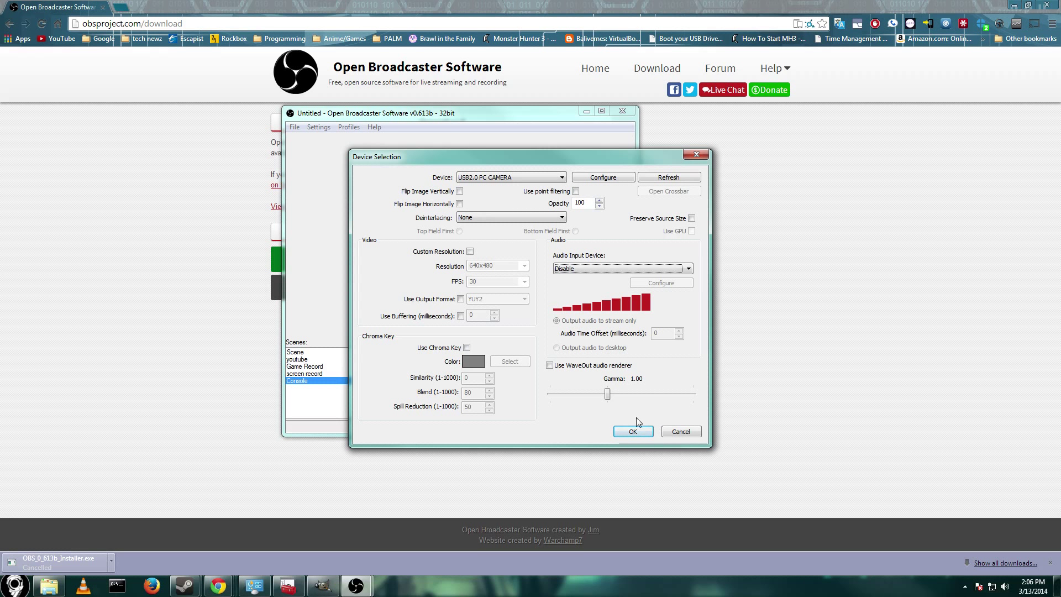
pyautogui.click(633, 432)
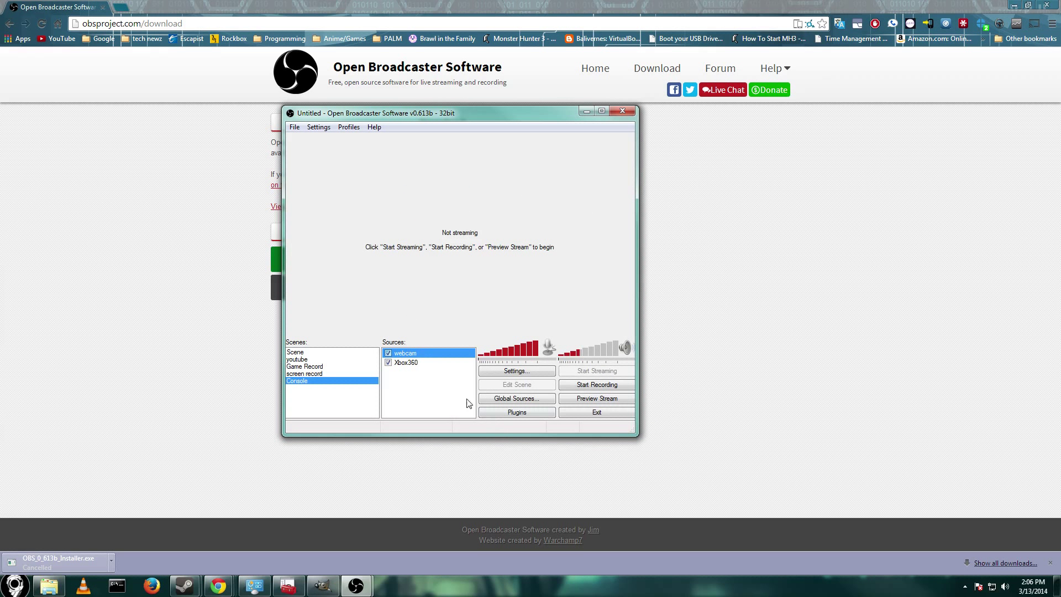
pyautogui.click(601, 400)
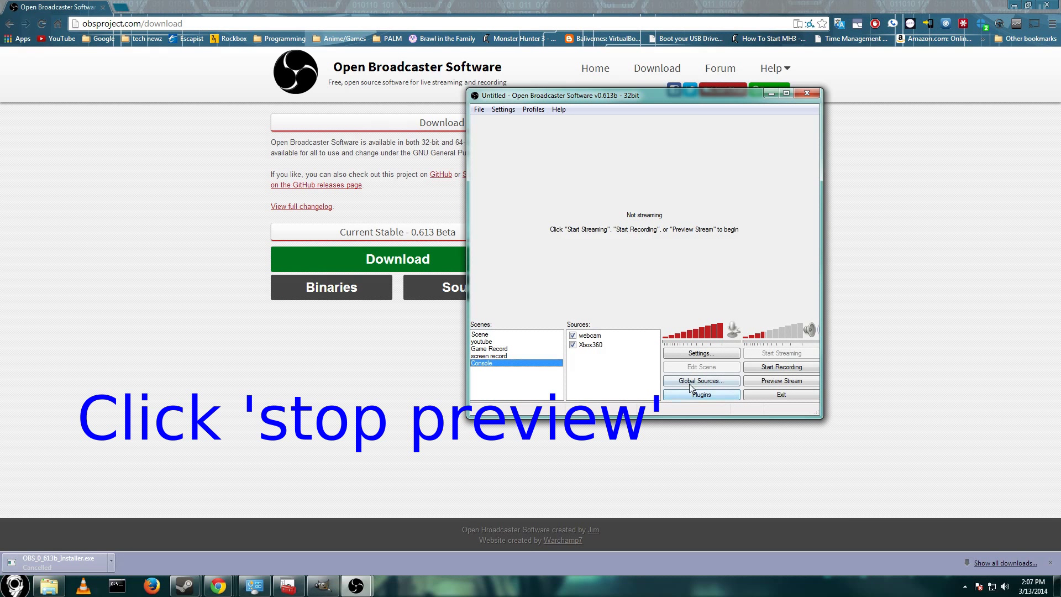
pyautogui.click(605, 345)
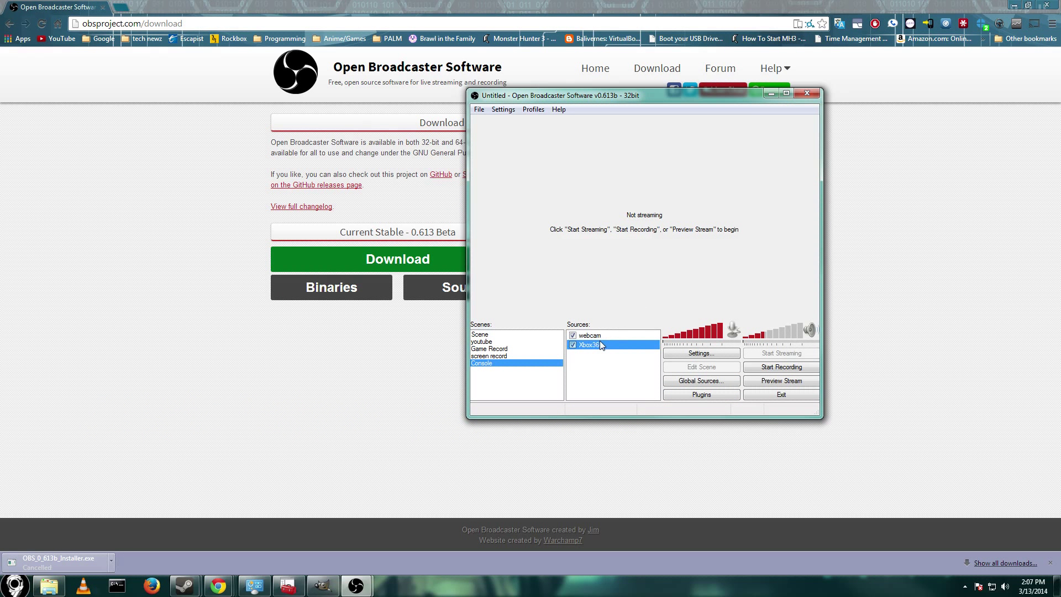
pyautogui.rightClick(605, 365)
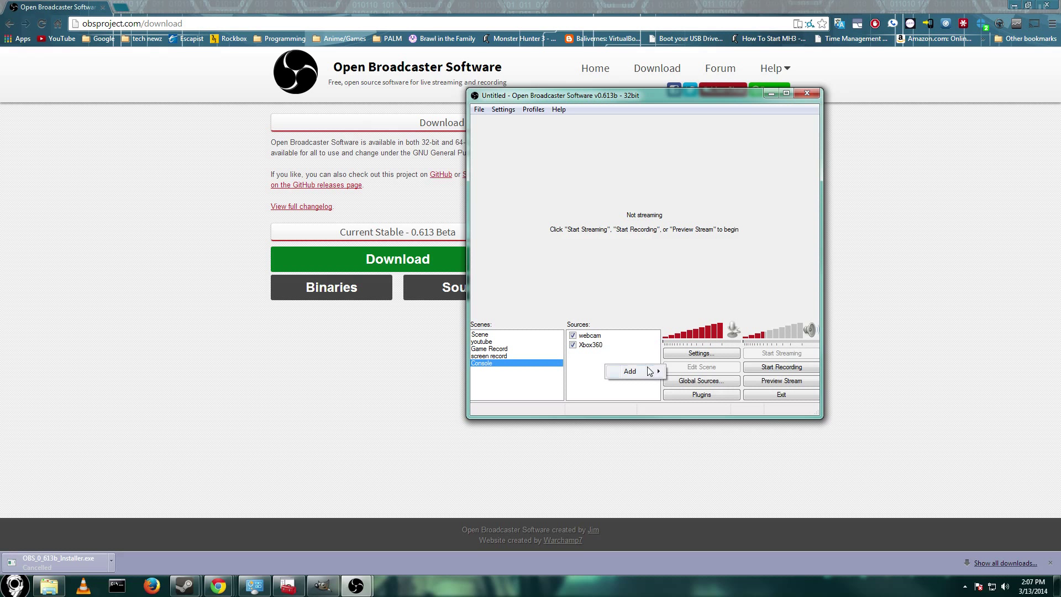
pyautogui.moveTo(661, 376)
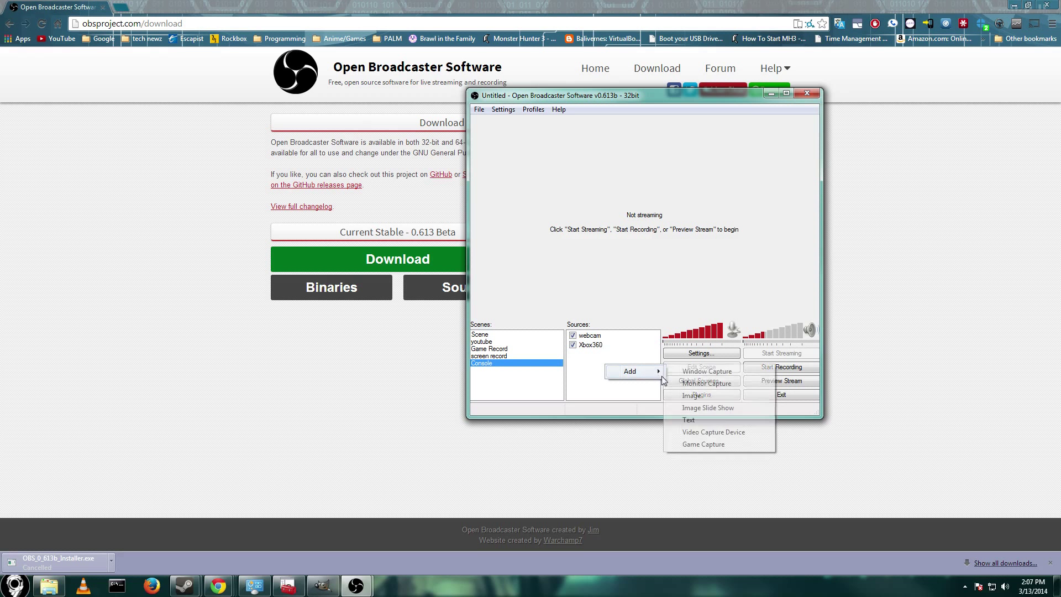
pyautogui.click(692, 395)
pyautogui.click(613, 314)
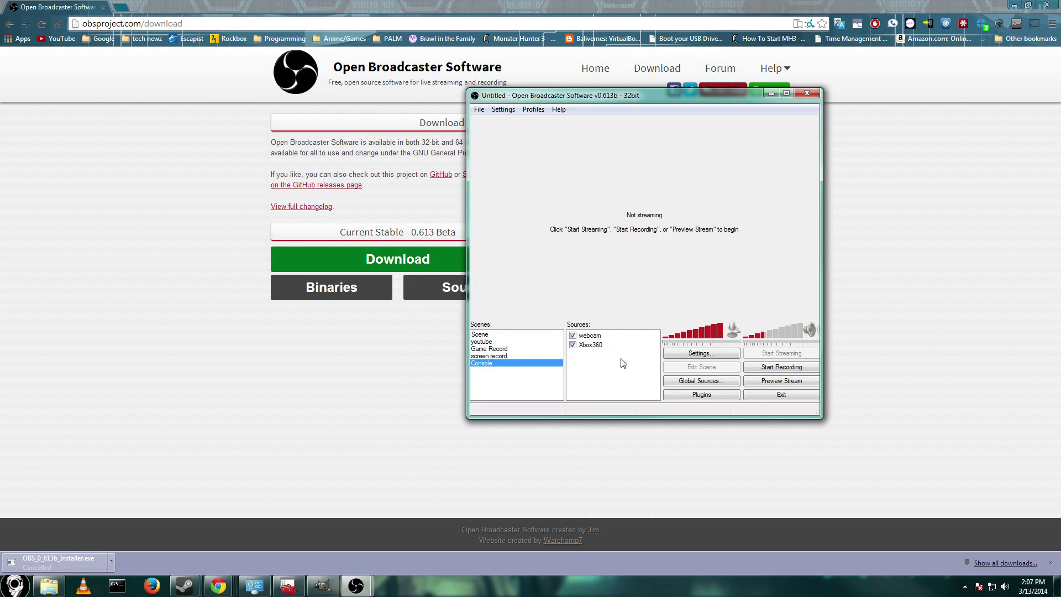
# Step: Add an Image source named logo to the Console scene, loading the Anamatied_Rob image file from the tube folder
pyautogui.rightClick(623, 361)
pyautogui.moveTo(667, 372)
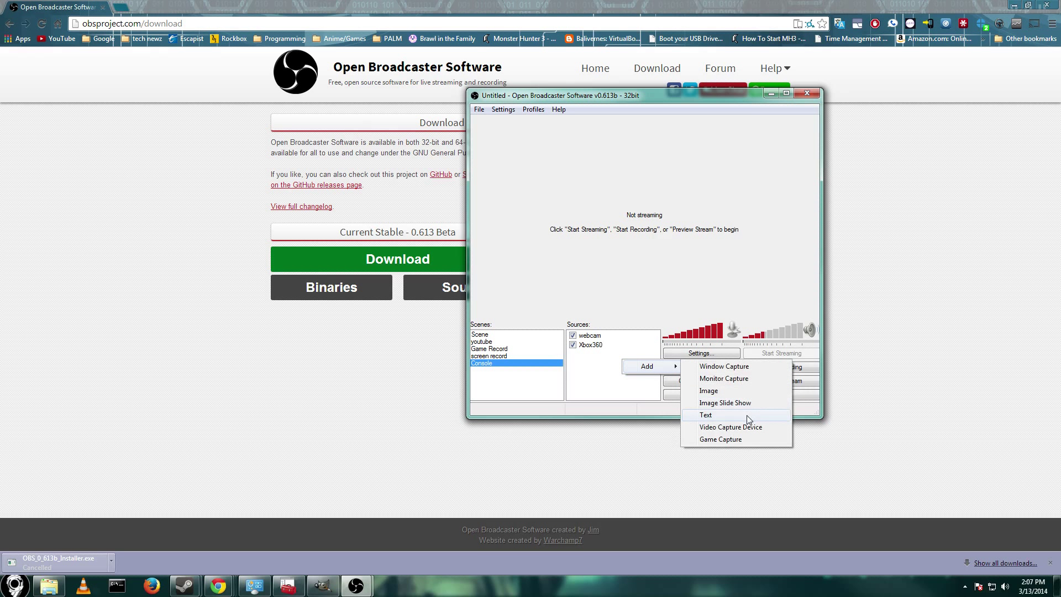
pyautogui.click(740, 393)
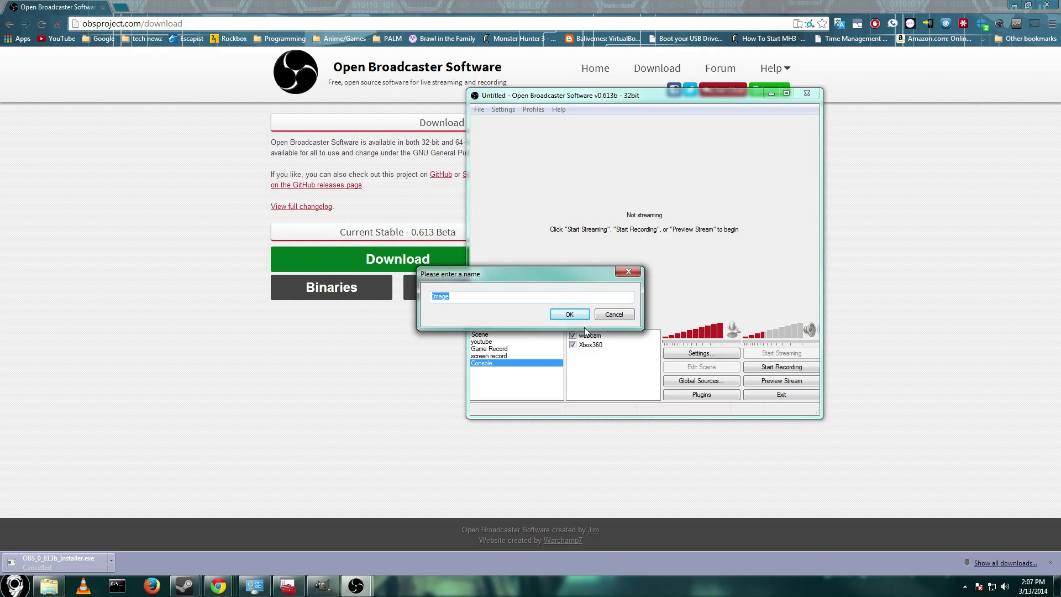
pyautogui.write('logo')
pyautogui.press('Return')
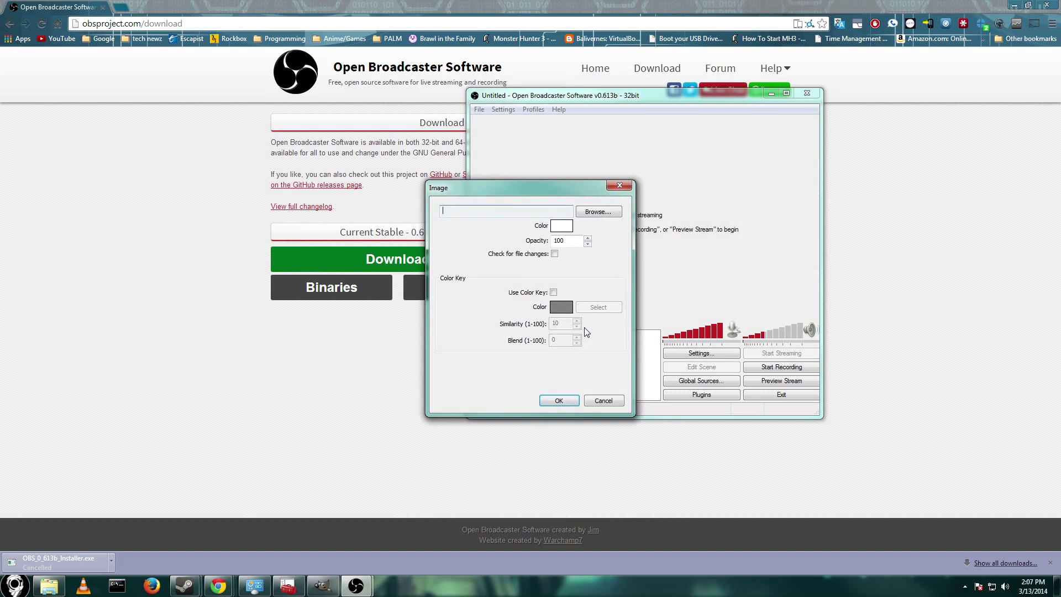
pyautogui.click(603, 215)
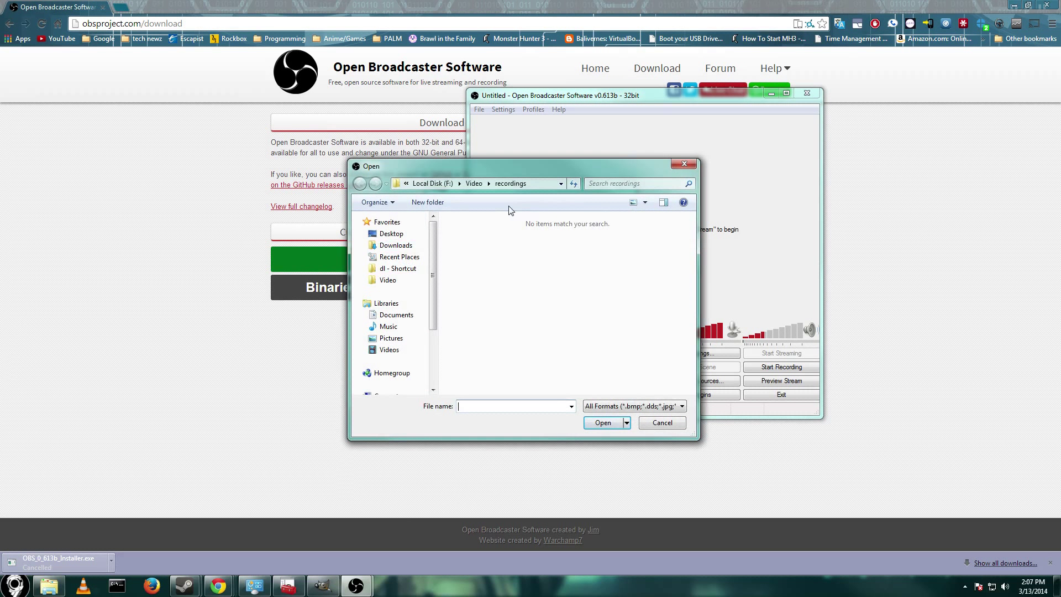
pyautogui.click(520, 266)
pyautogui.doubleClick(519, 265)
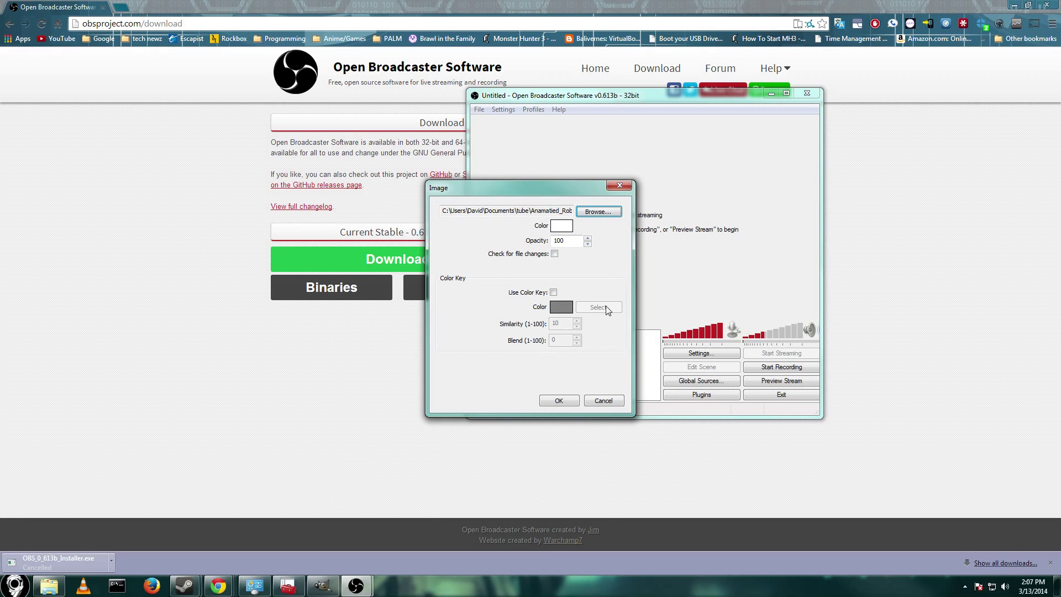
pyautogui.click(559, 402)
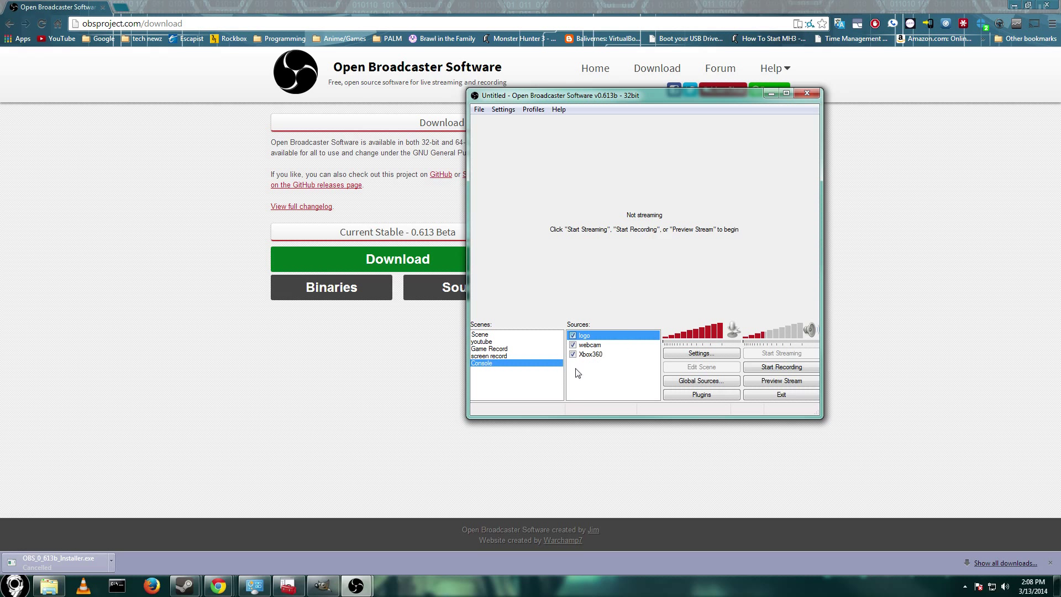
# Step: Add a Text source named text to the Console scene, in Arial, reading "Youtube.com/bobdotexe"
pyautogui.rightClick(596, 370)
pyautogui.moveTo(641, 378)
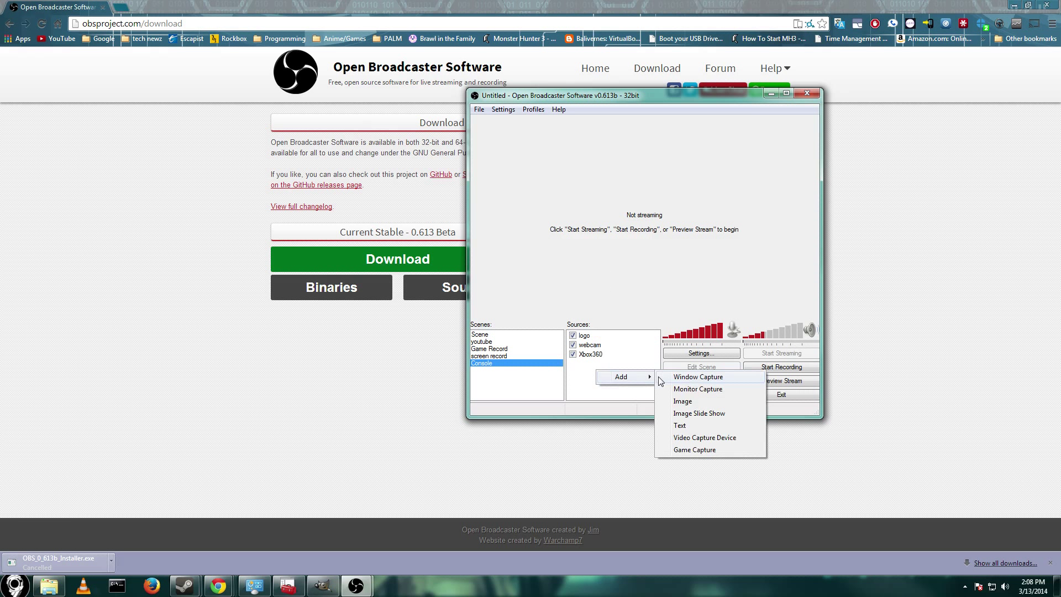
pyautogui.click(709, 425)
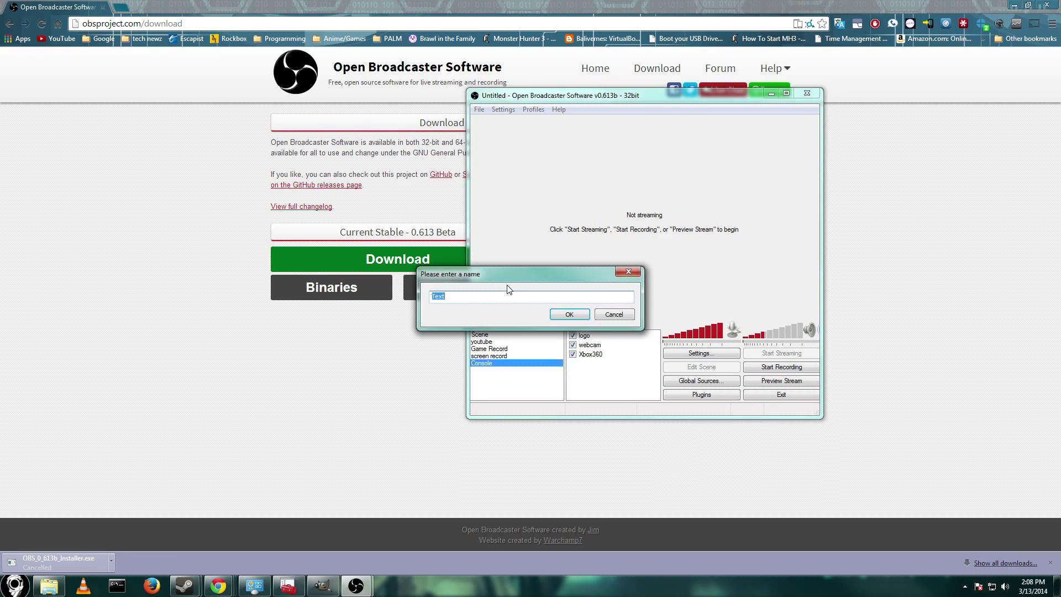
pyautogui.click(455, 296)
pyautogui.press('Return')
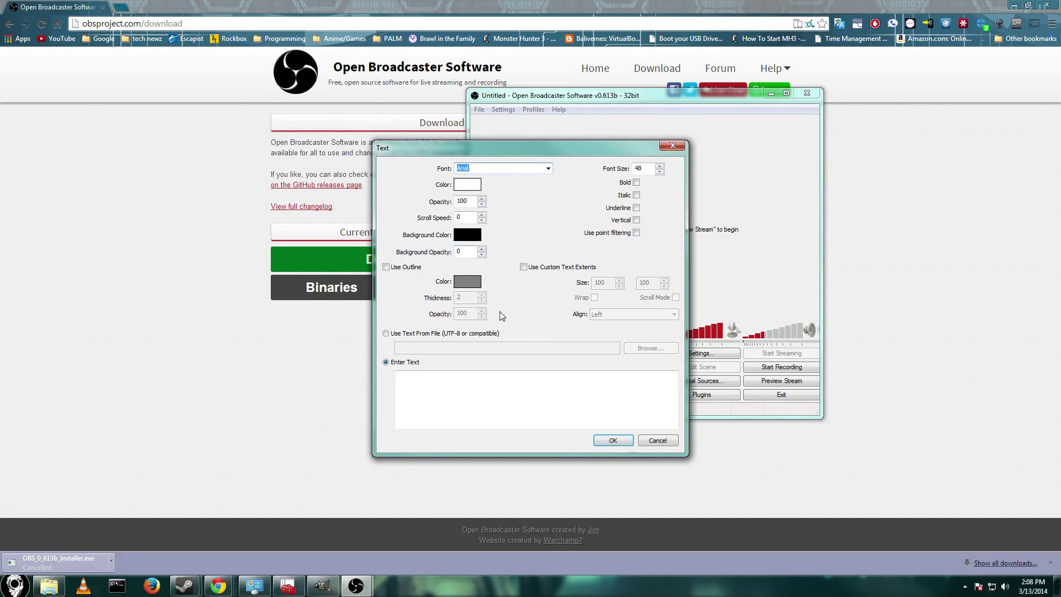
pyautogui.click(548, 169)
pyautogui.click(463, 397)
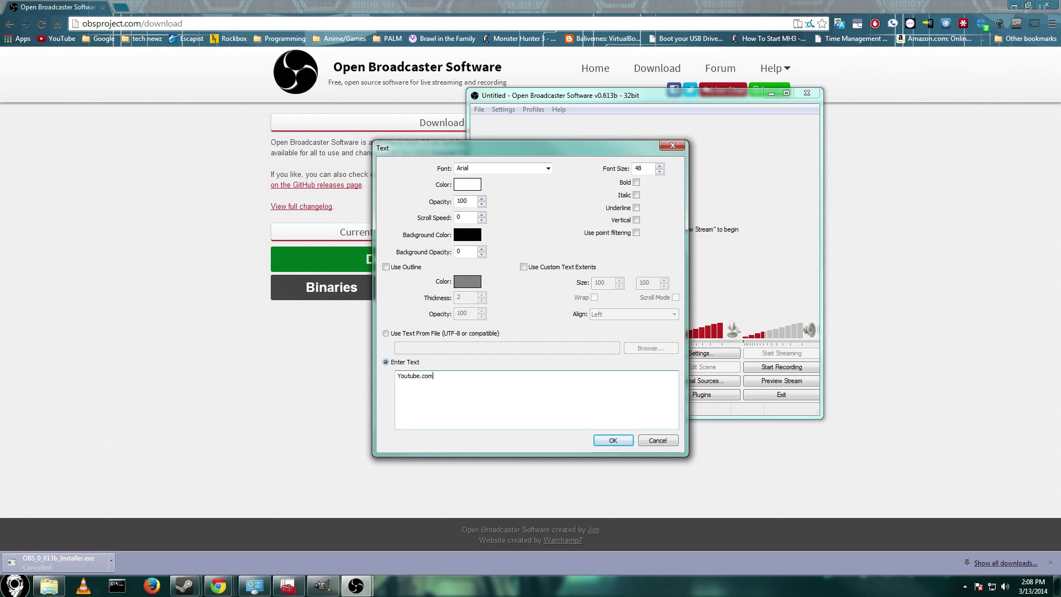
pyautogui.write('Youtube.com/bobdotexe')
pyautogui.click(624, 440)
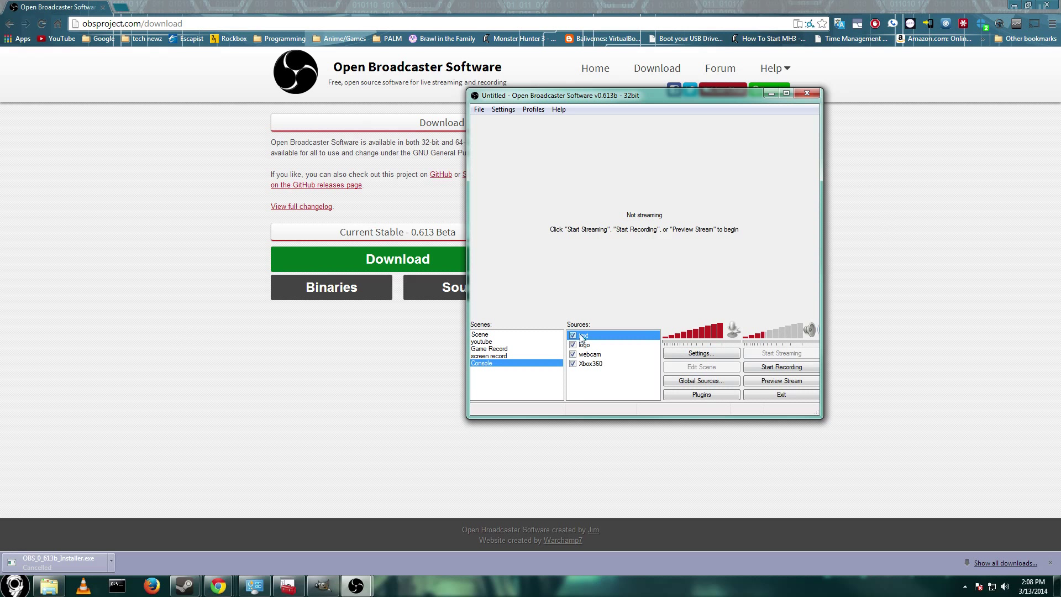
# Step: Preview the Console scene in edit mode and enlarge the Xbox360 source to fill the whole preview area
pyautogui.click(770, 381)
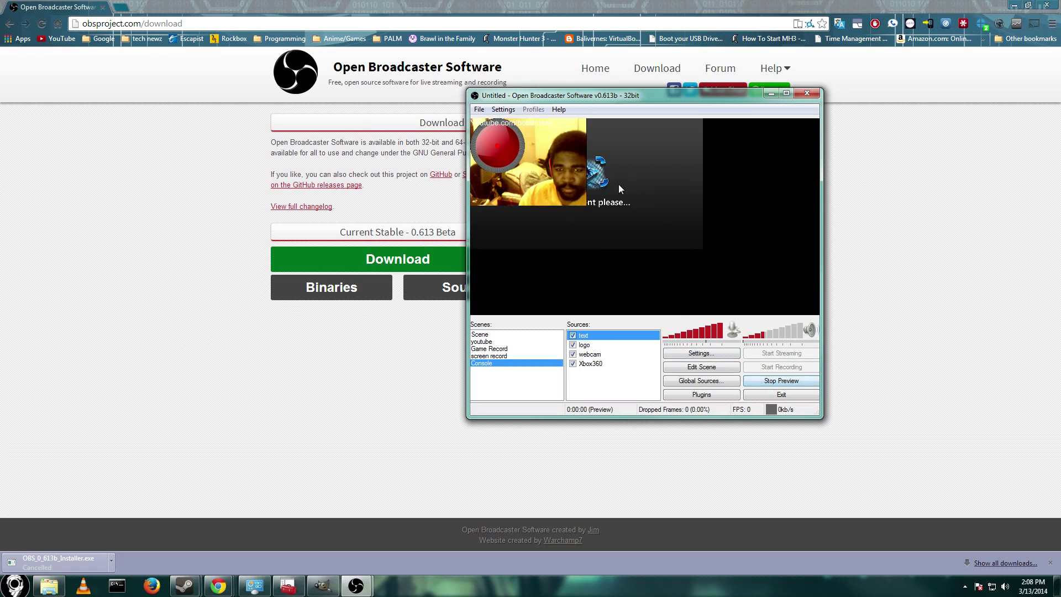
pyautogui.click(710, 368)
pyautogui.click(647, 215)
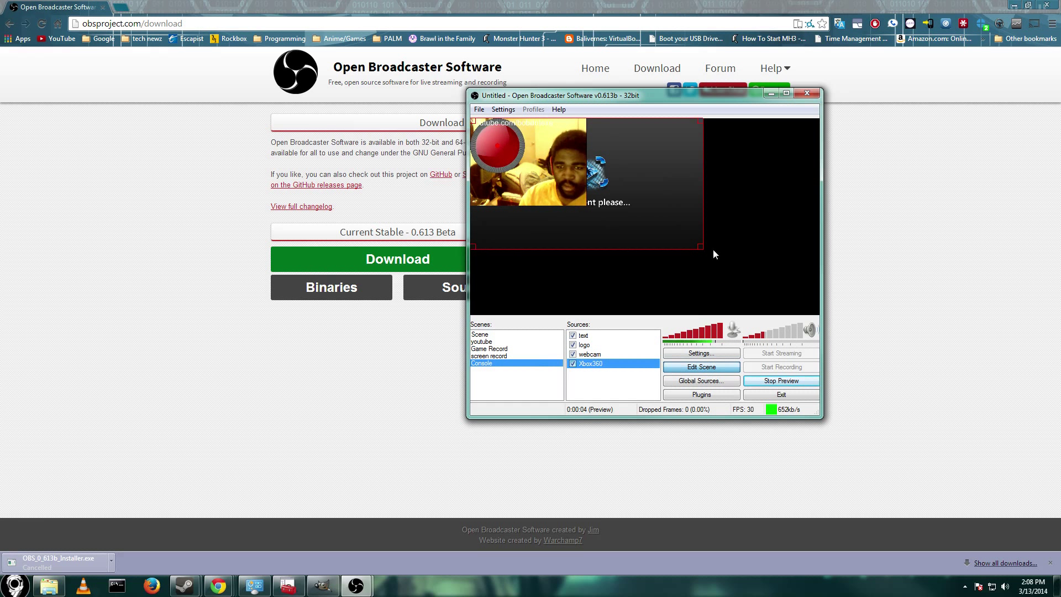
pyautogui.moveTo(699, 249); pyautogui.dragTo(799, 313)
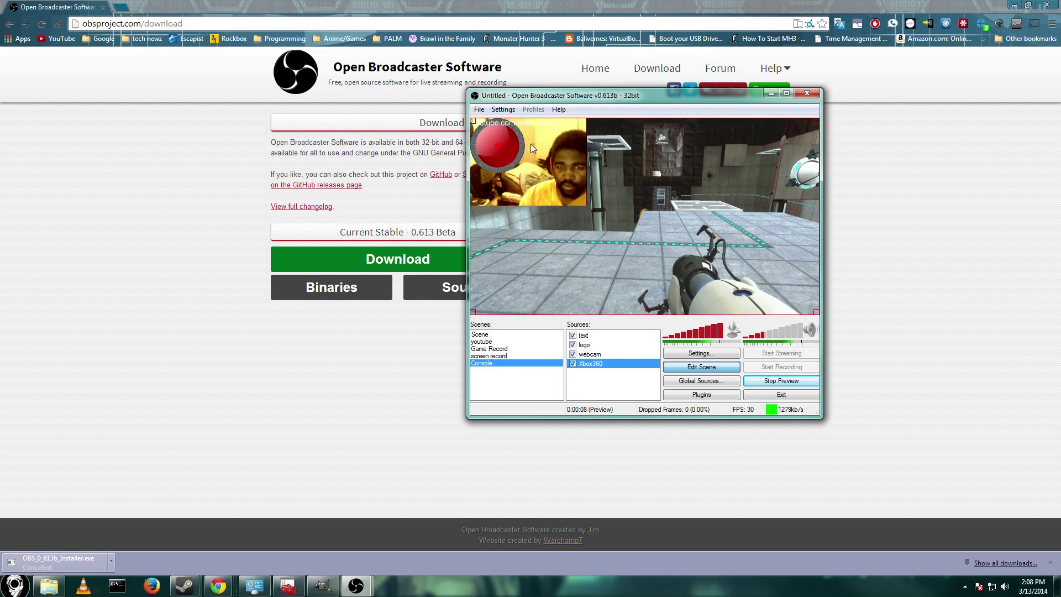
# Step: Move the webcam source to the lower-left corner of the Console scene and shrink it to about a fifth of the preview width
pyautogui.click(556, 164)
pyautogui.moveTo(555, 162); pyautogui.dragTo(566, 264)
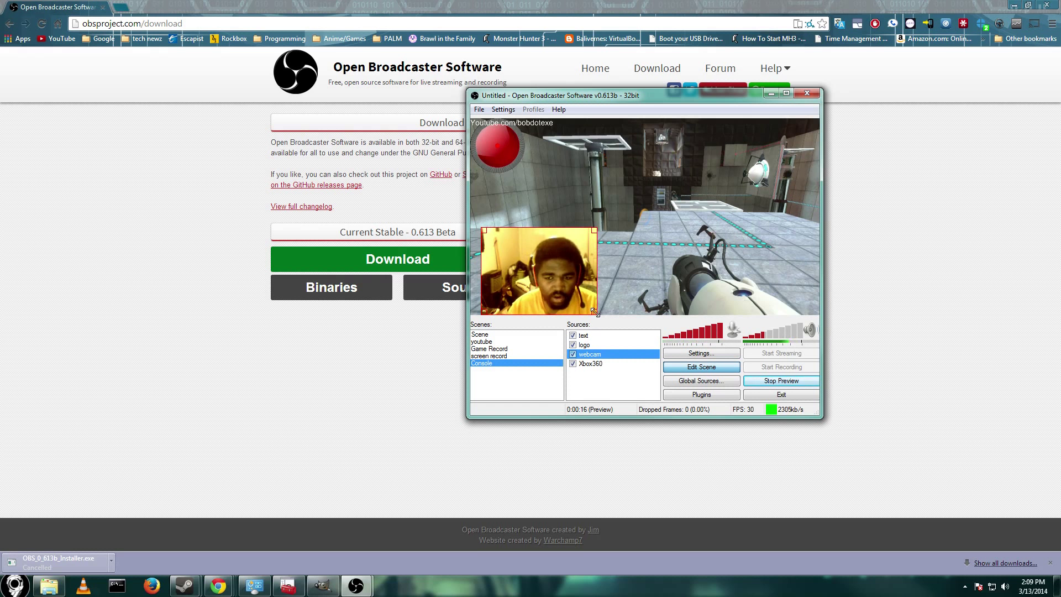
pyautogui.moveTo(594, 313); pyautogui.dragTo(497, 286)
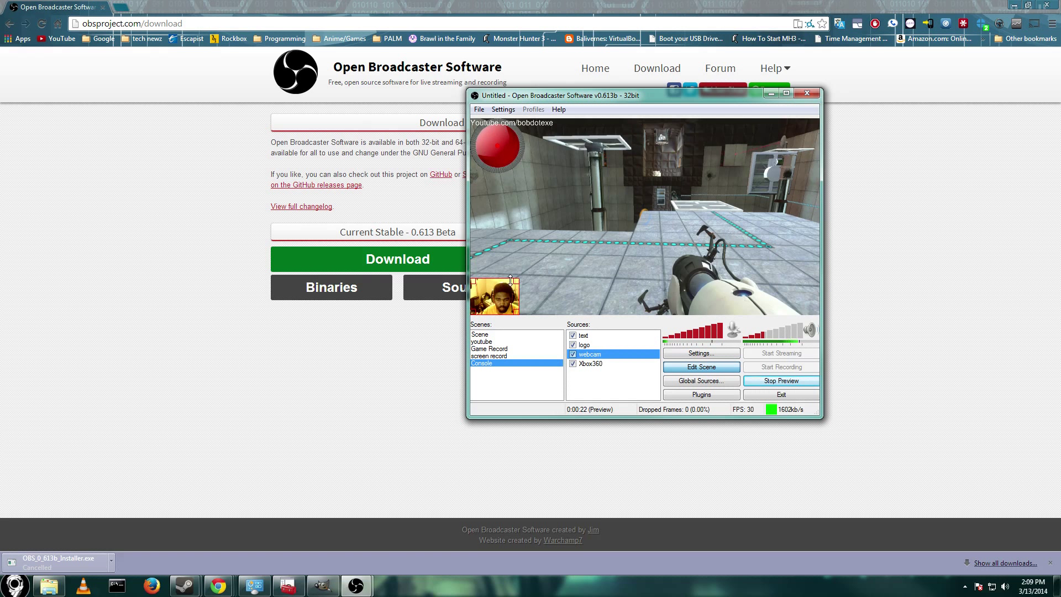
pyautogui.moveTo(517, 278); pyautogui.dragTo(540, 262)
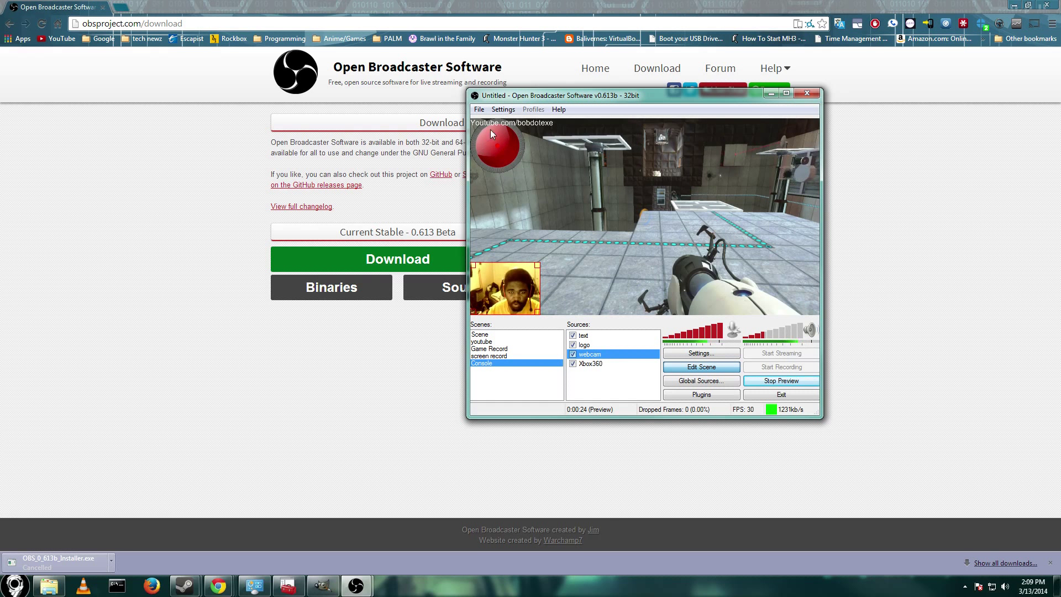
# Step: Keep the logo in the scene's upper-left corner, place the text overlay directly above the webcam, and stop the preview
pyautogui.moveTo(506, 156)
pyautogui.mouseDown()
pyautogui.moveTo(511, 196)
pyautogui.moveTo(493, 147)
pyautogui.moveTo(508, 146)
pyautogui.mouseUp()
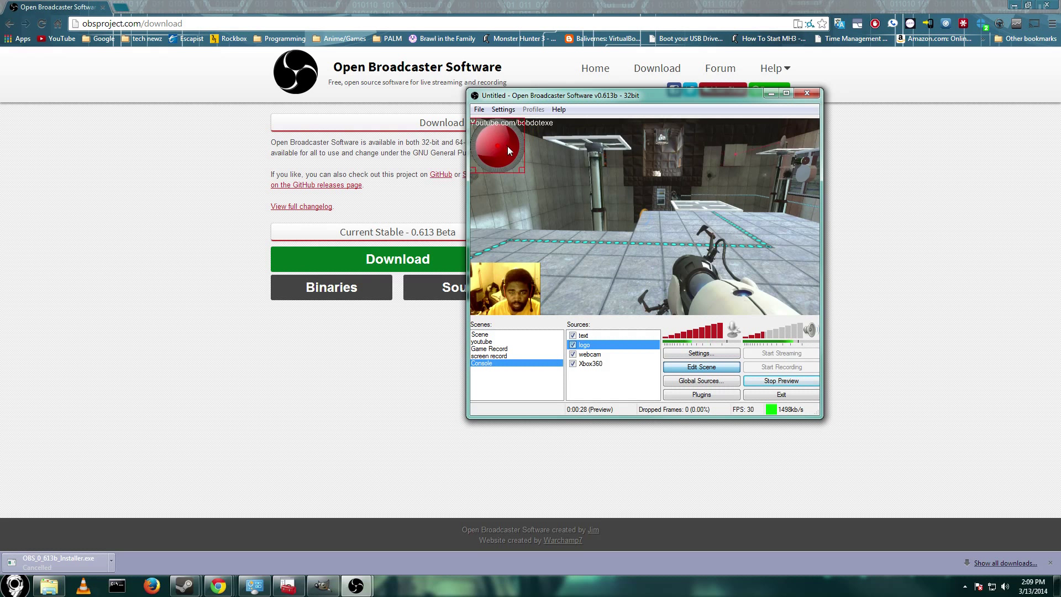
pyautogui.click(538, 140)
pyautogui.click(531, 124)
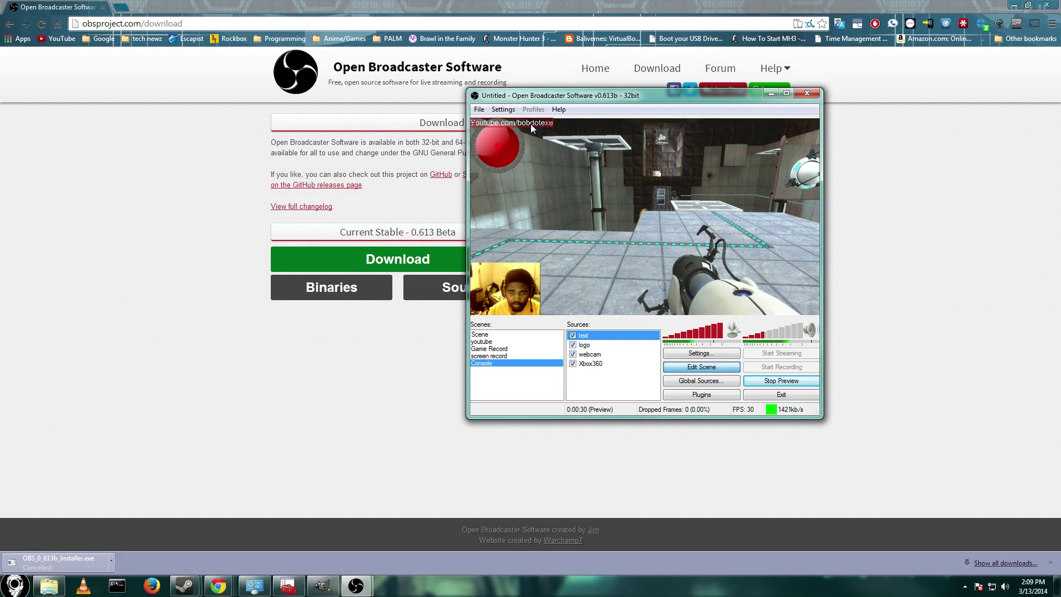
pyautogui.moveTo(531, 126); pyautogui.dragTo(527, 258)
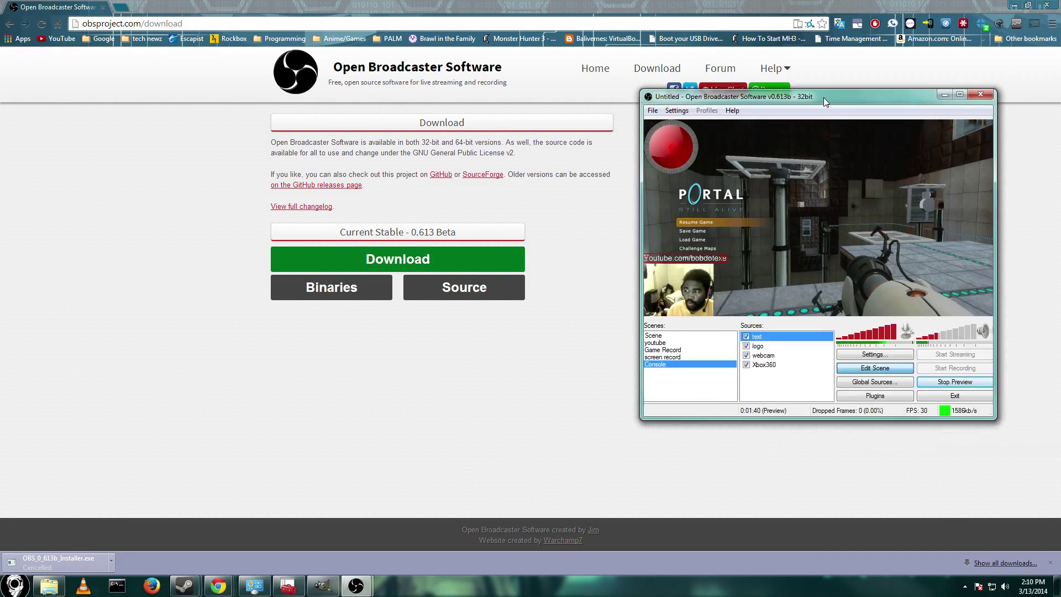
pyautogui.moveTo(823, 97); pyautogui.dragTo(569, 102)
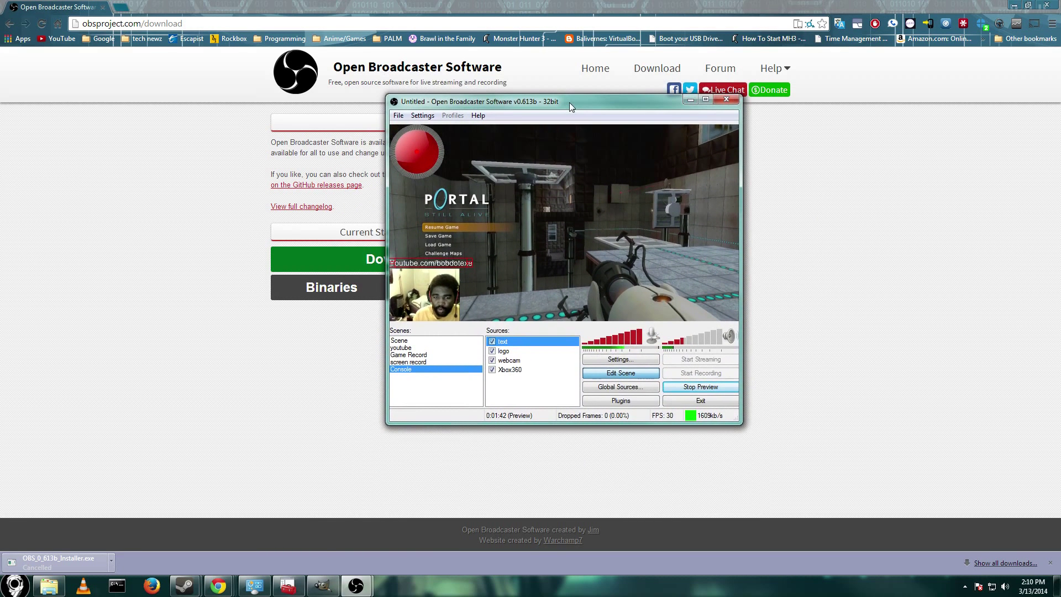
pyautogui.click(698, 386)
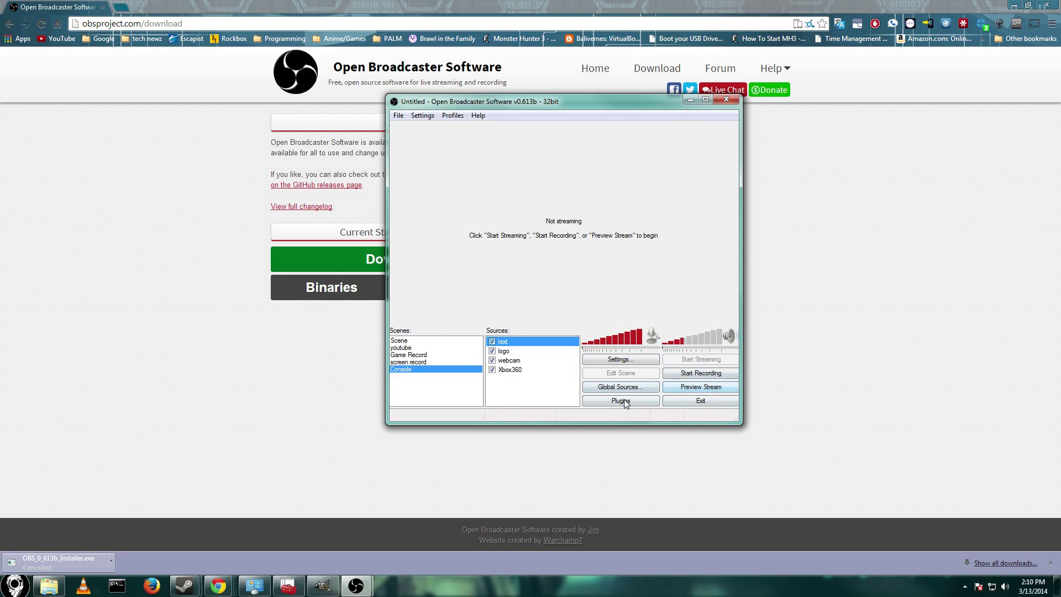
# Step: Examine the Video, Audio, Advanced, General and Encoding settings, including the maximum video bitrate
pyautogui.click(419, 117)
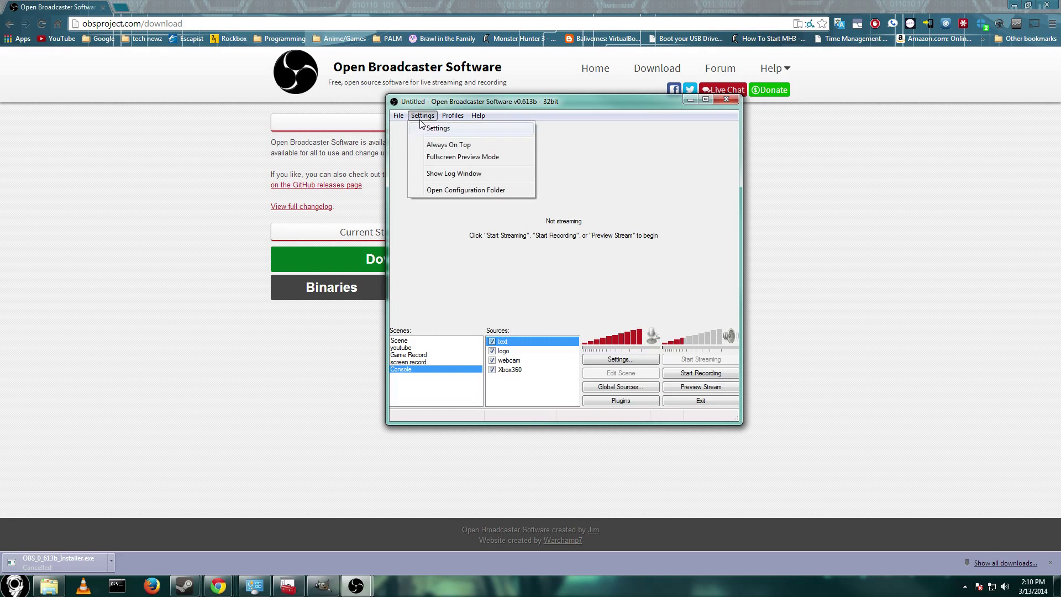
pyautogui.click(449, 129)
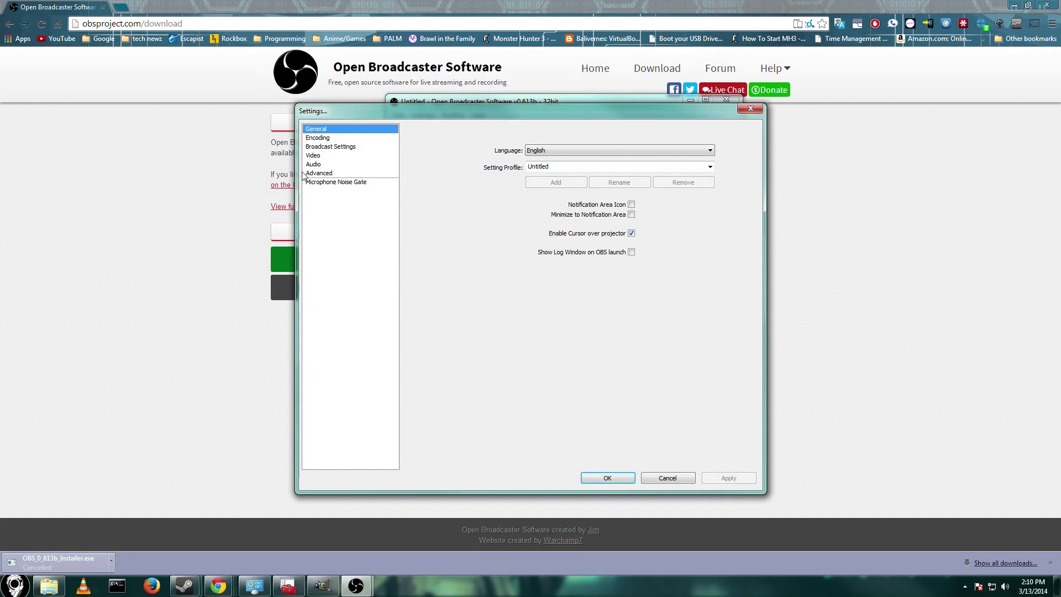
pyautogui.click(327, 156)
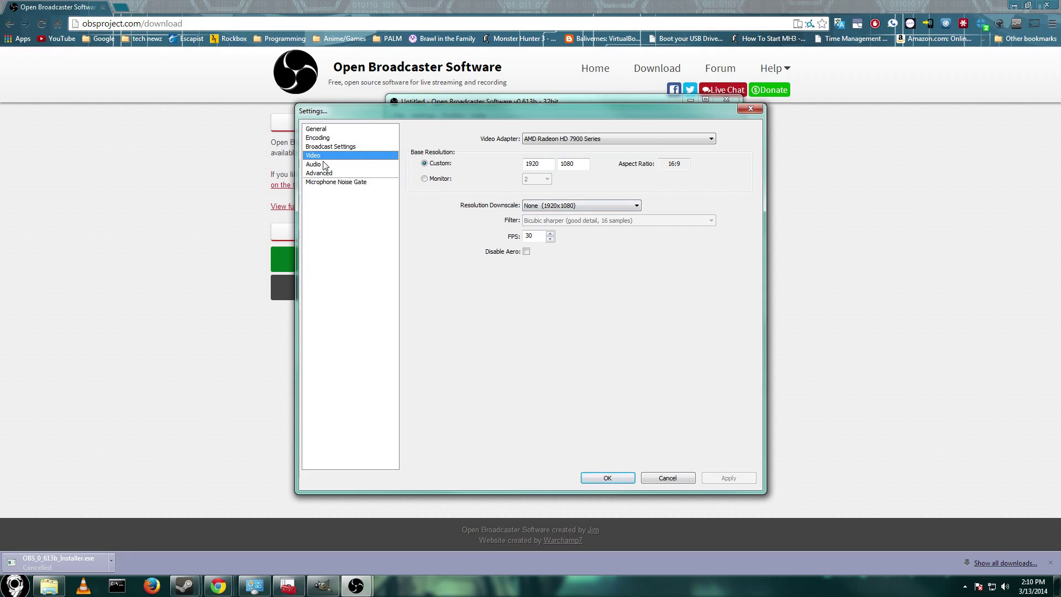
pyautogui.click(341, 162)
pyautogui.click(341, 157)
pyautogui.click(326, 165)
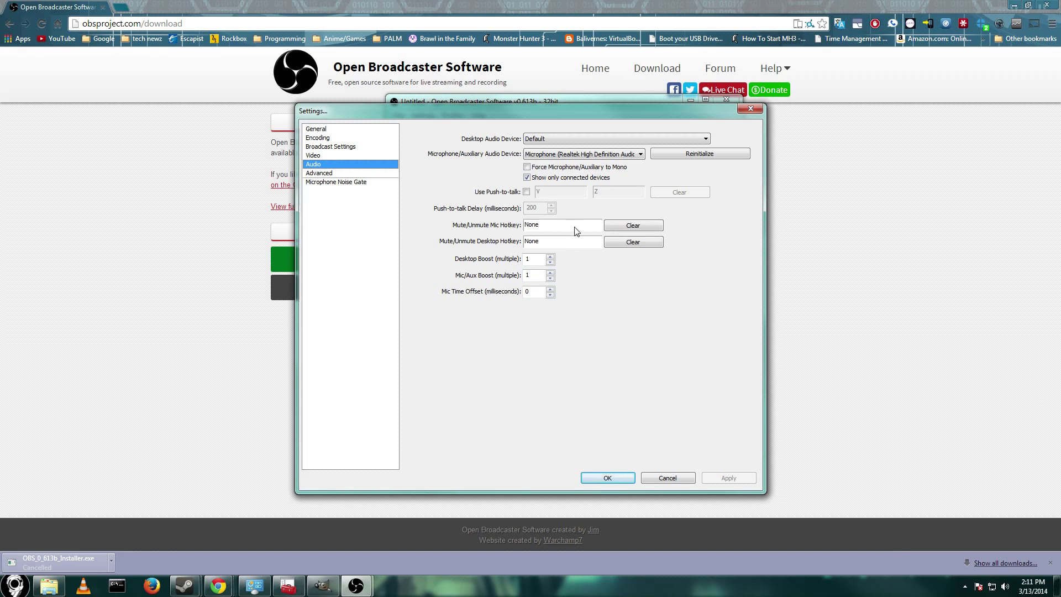
pyautogui.click(334, 173)
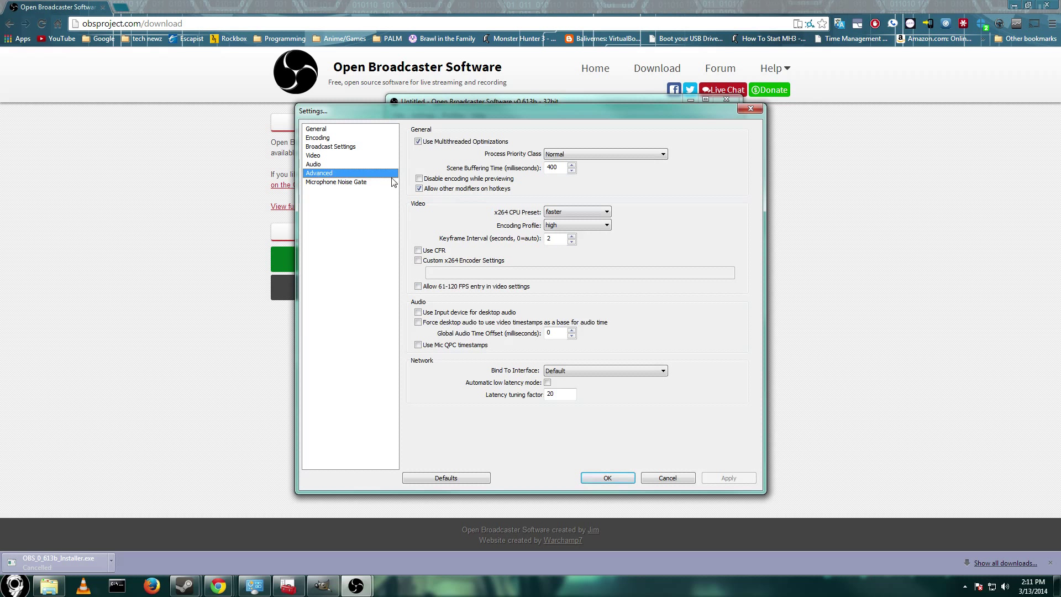
pyautogui.click(326, 130)
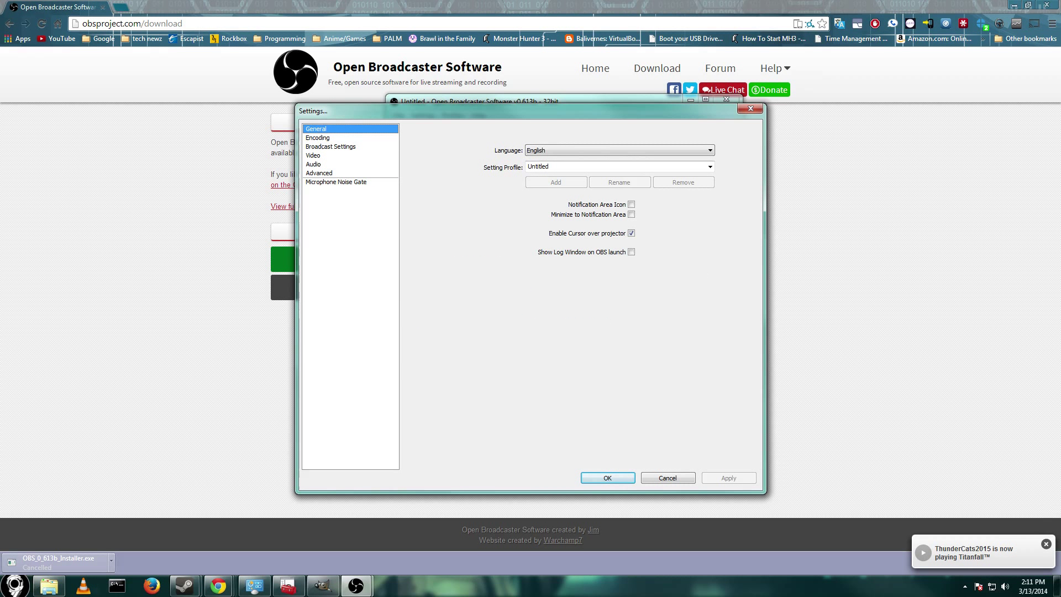
pyautogui.click(1046, 544)
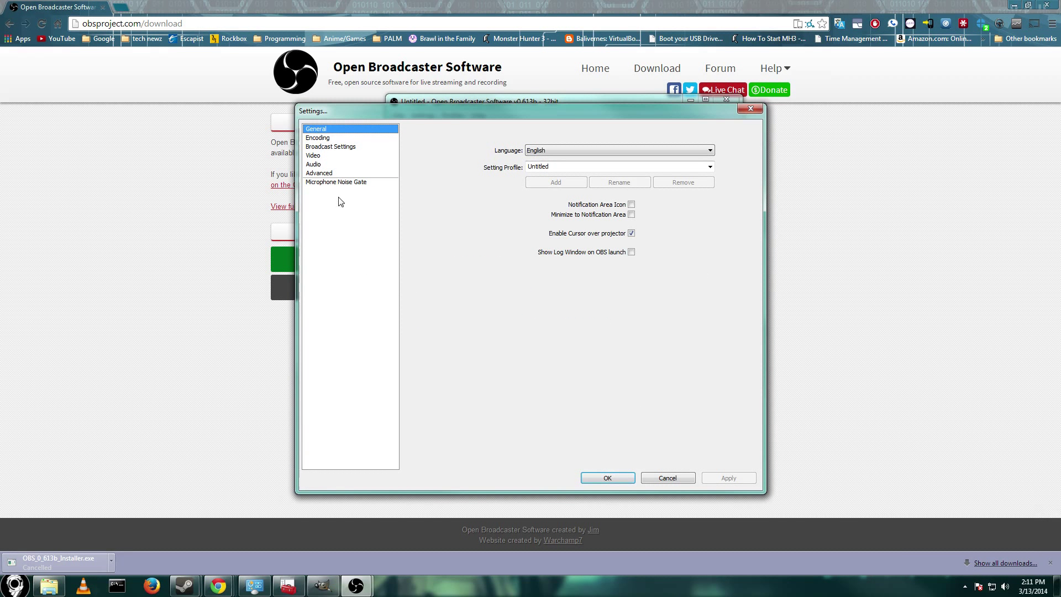
pyautogui.click(338, 137)
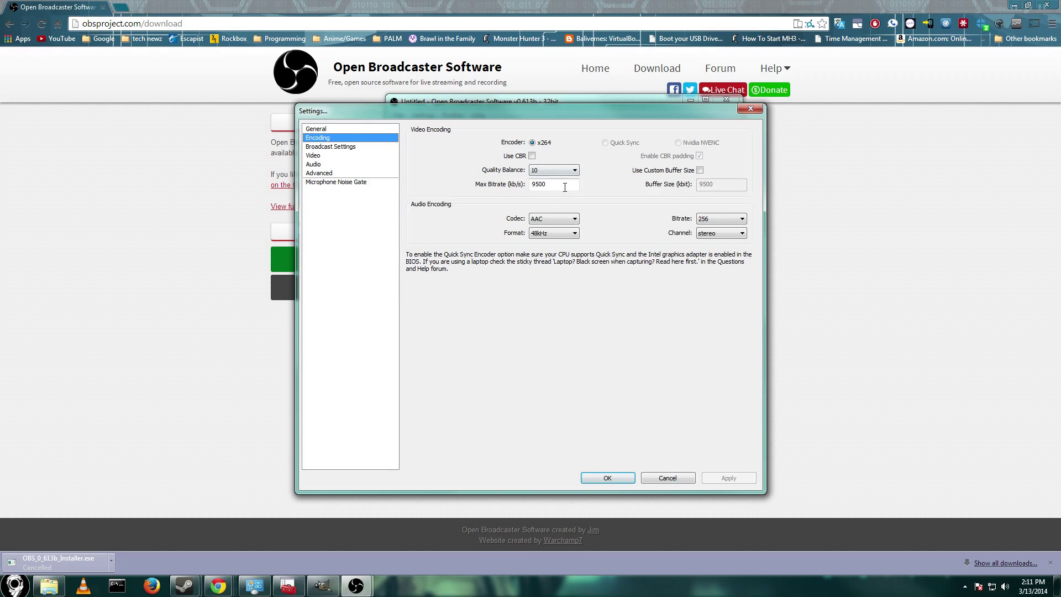
pyautogui.moveTo(545, 181)
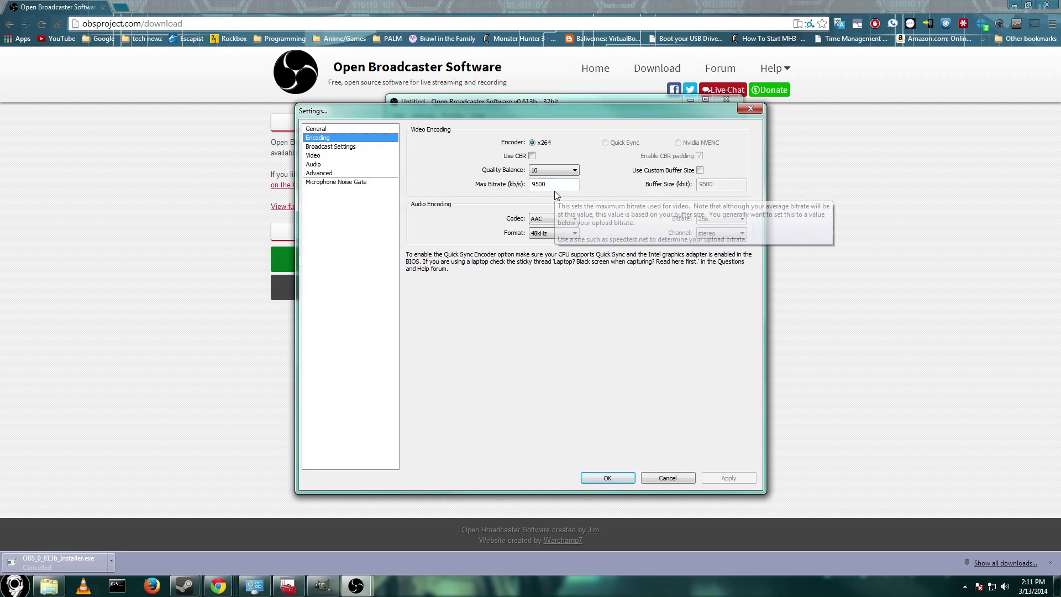
pyautogui.click(562, 188)
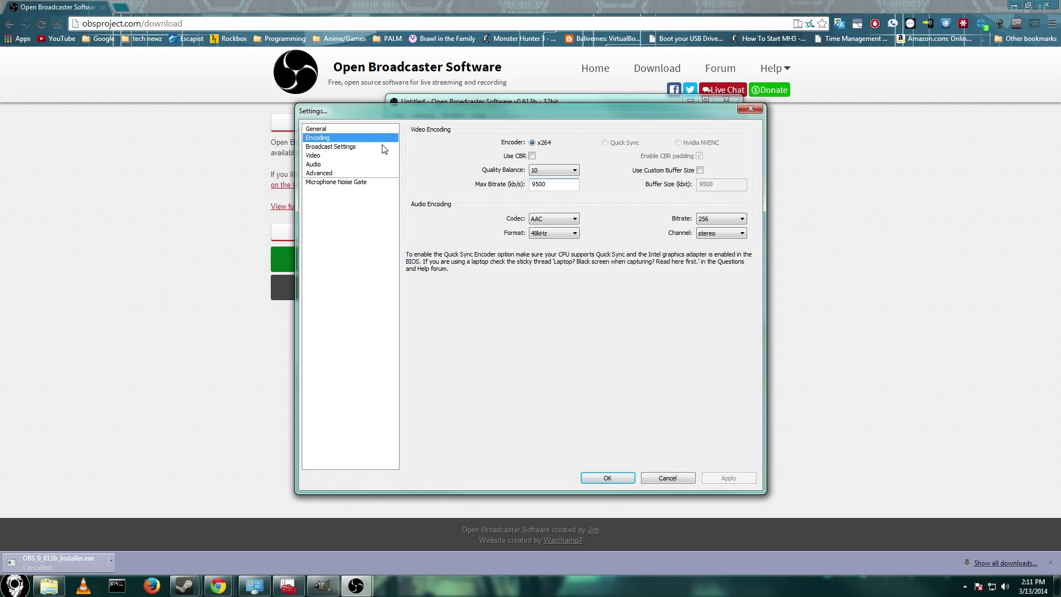
# Step: Change the broadcast mode to Live Stream and save the changed broadcast settings
pyautogui.click(339, 148)
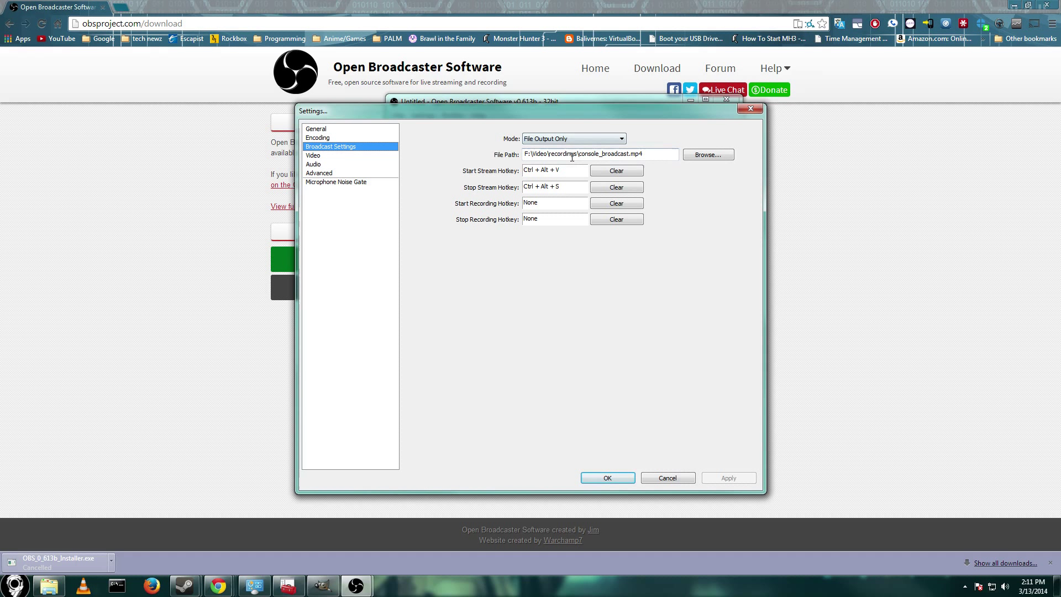
pyautogui.moveTo(532, 154); pyautogui.dragTo(644, 156)
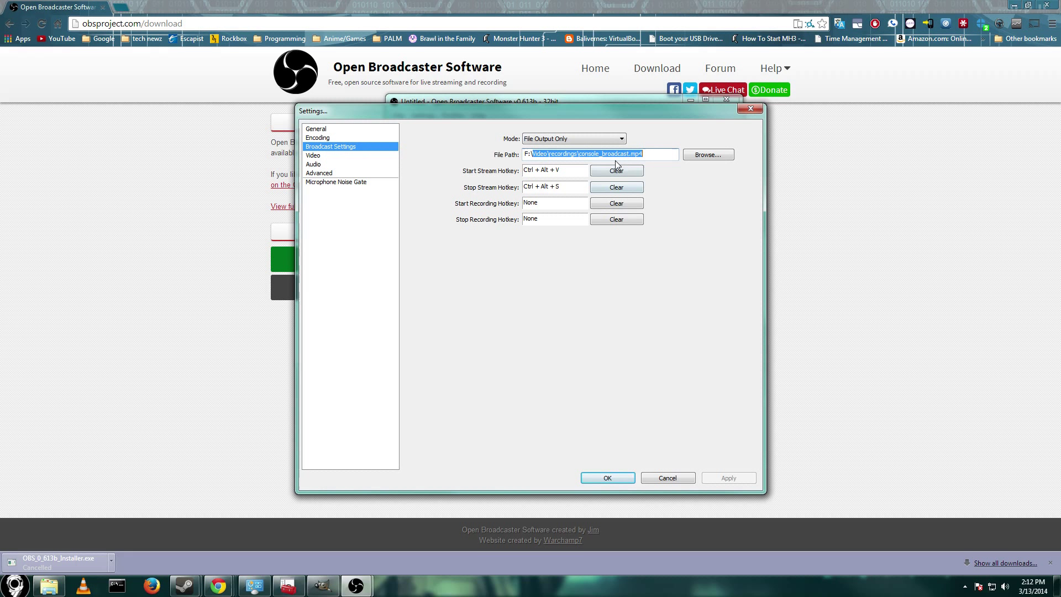
pyautogui.click(592, 134)
pyautogui.click(590, 145)
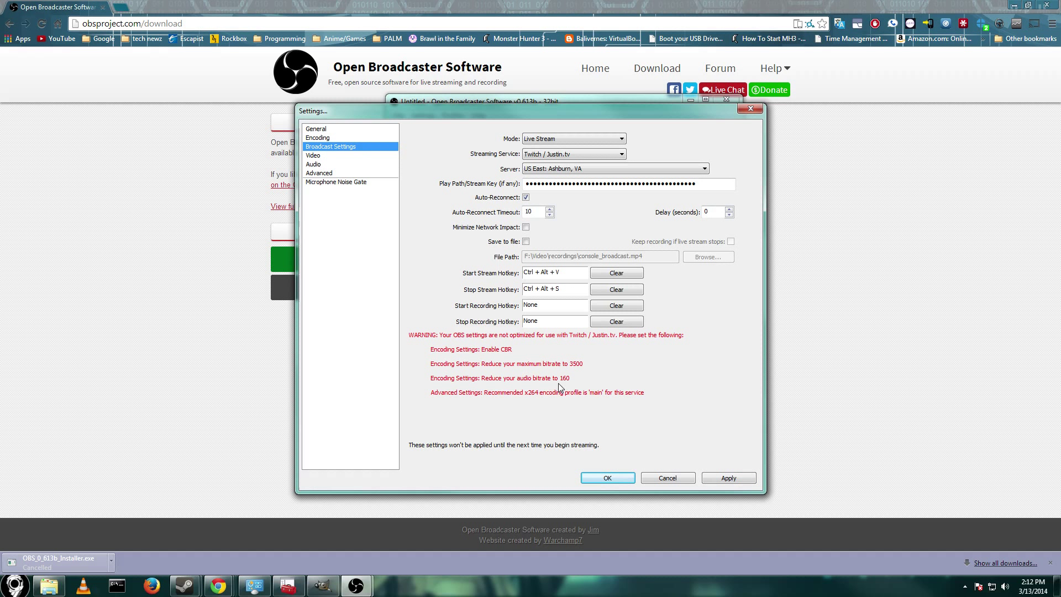
pyautogui.click(335, 156)
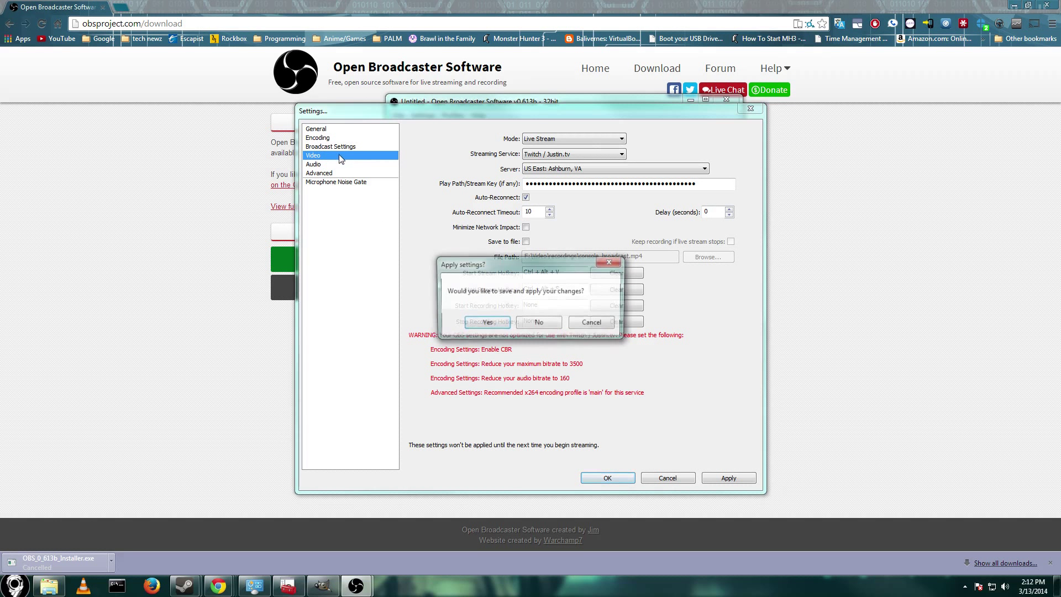
pyautogui.click(486, 325)
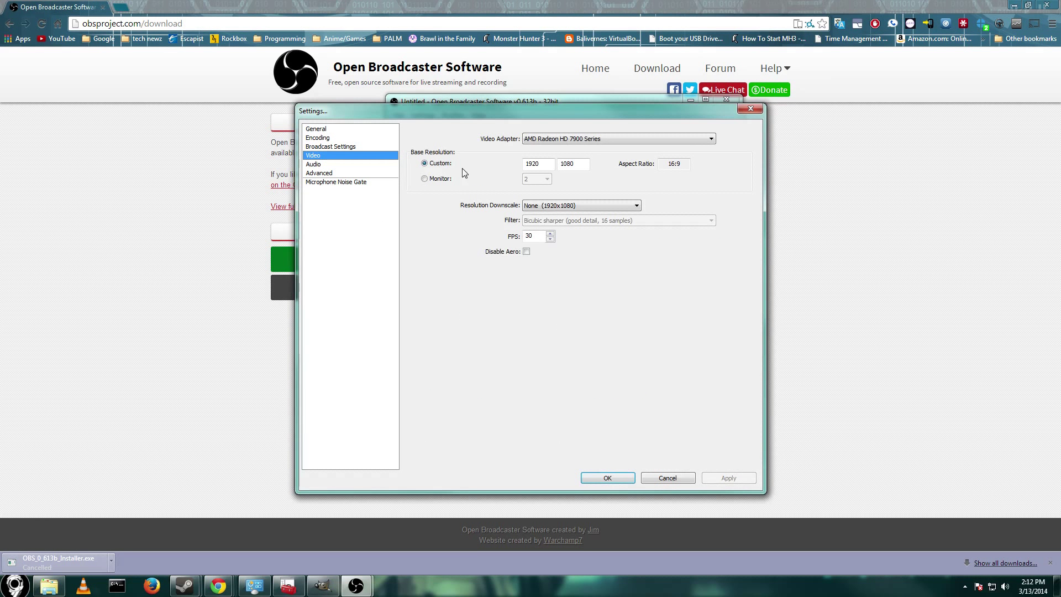
# Step: Set the maximum video bitrate to 3500 kb/s in the encoding settings, apply it, and start streaming
pyautogui.click(361, 139)
pyautogui.moveTo(555, 184); pyautogui.dragTo(529, 184)
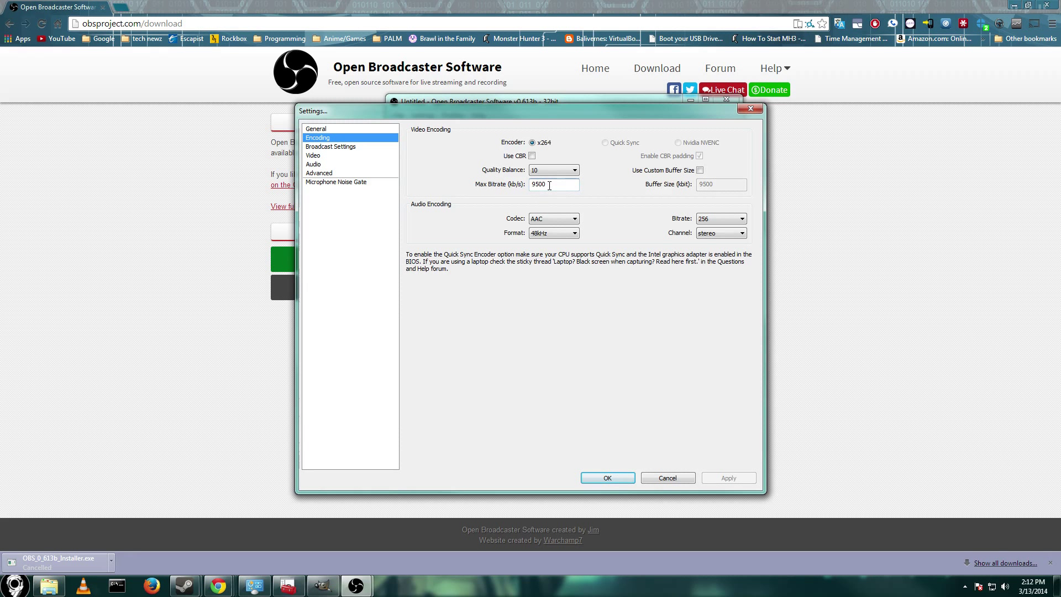
pyautogui.write('350')
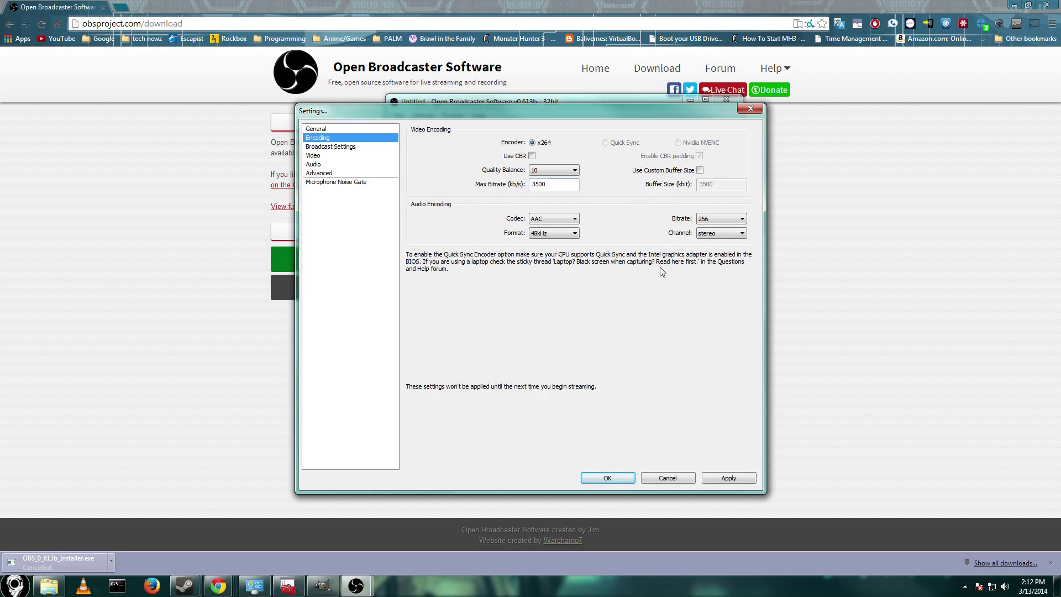
pyautogui.click(731, 477)
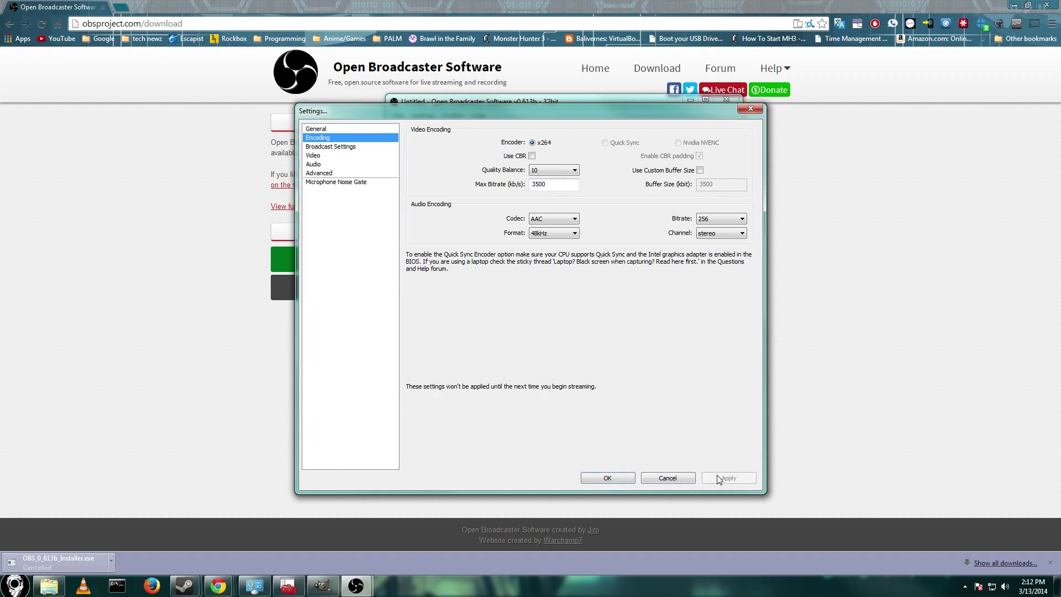
pyautogui.click(632, 479)
pyautogui.click(702, 359)
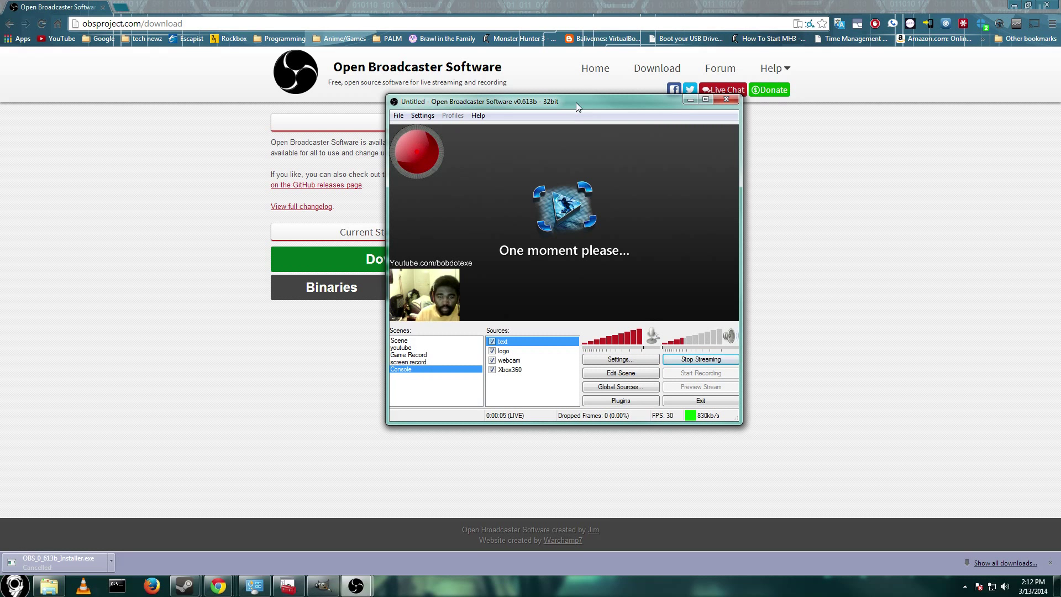
# Step: Move the broadcasting window aside, open twitch.tv/bobdotexe in a new browser tab, and mute the live player
pyautogui.moveTo(569, 100); pyautogui.dragTo(1060, 146)
pyautogui.click(122, 7)
pyautogui.write('twitch.tv/bobdotexe')
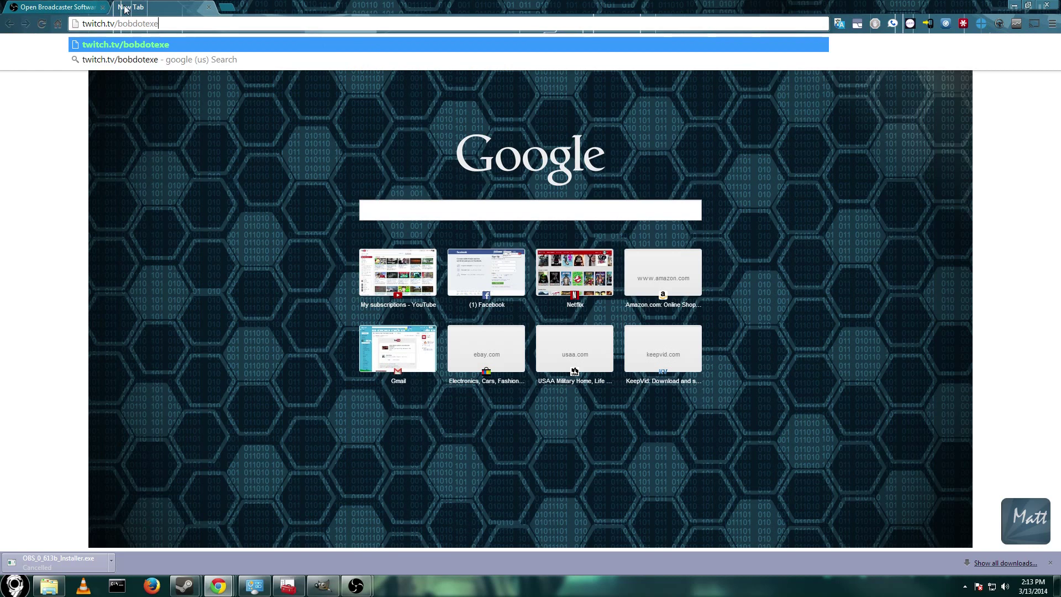
pyautogui.press('Return')
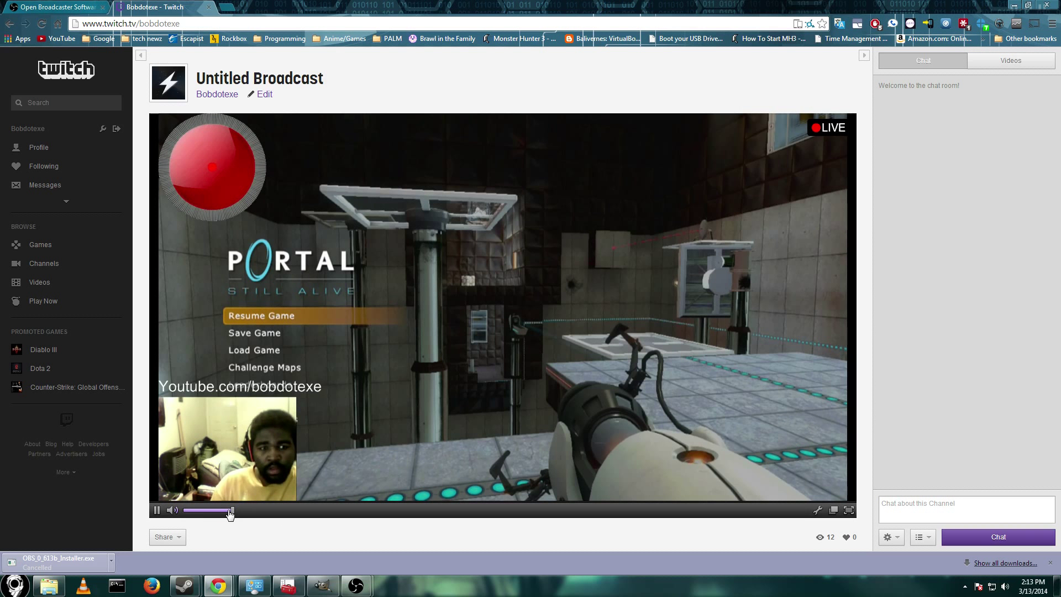
pyautogui.moveTo(230, 511); pyautogui.dragTo(182, 512)
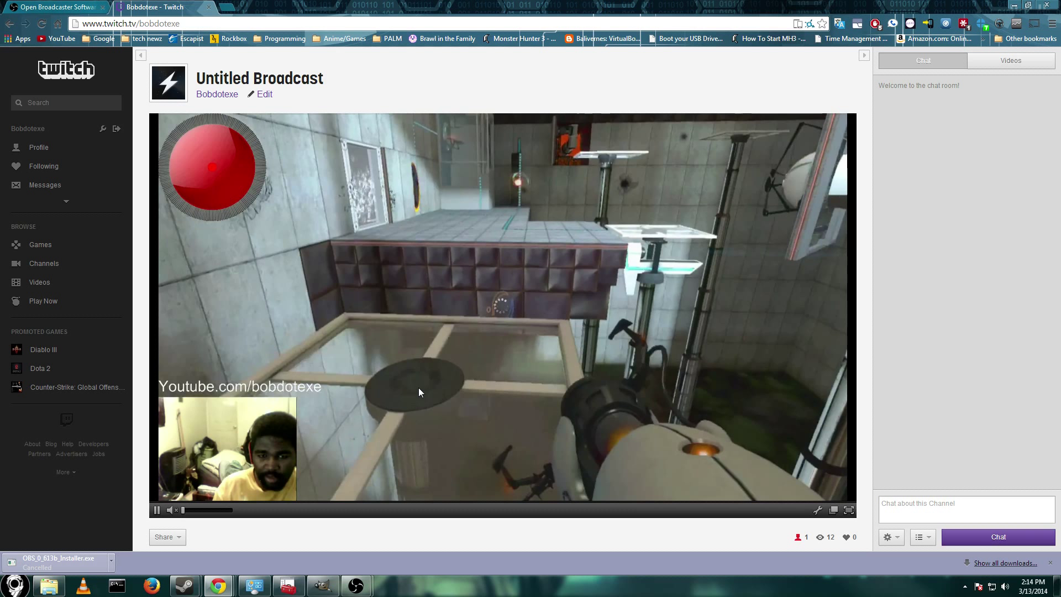
# Step: Switch back to Open Broadcaster Software, bring its window fully into view, and open the Broadcast Settings to review the live stream setup
pyautogui.hotkey('alt', 'Tab')
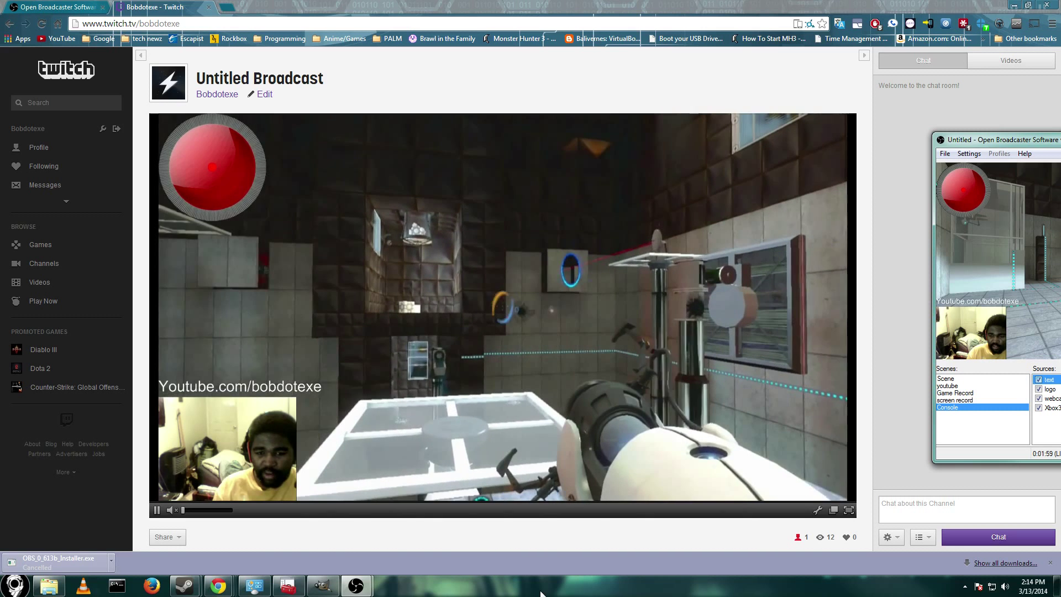
pyautogui.moveTo(949, 140); pyautogui.dragTo(506, 109)
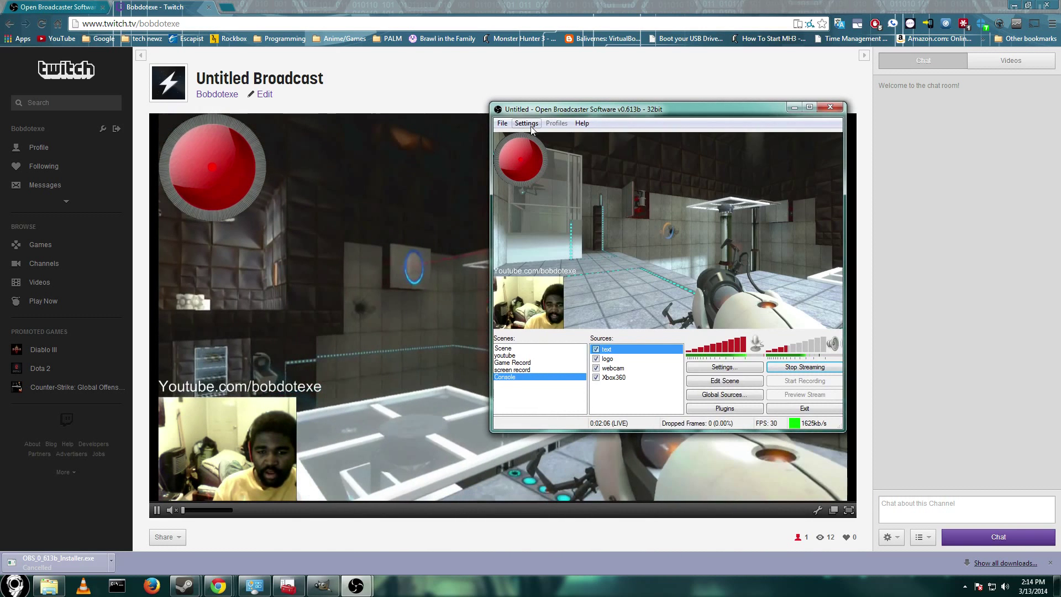
pyautogui.click(503, 122)
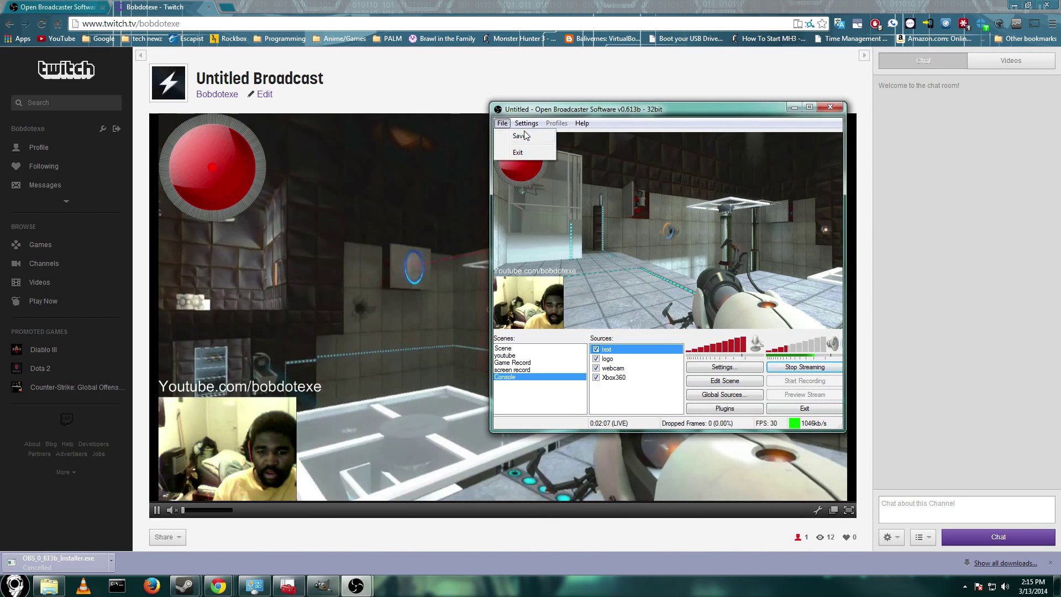
pyautogui.click(541, 136)
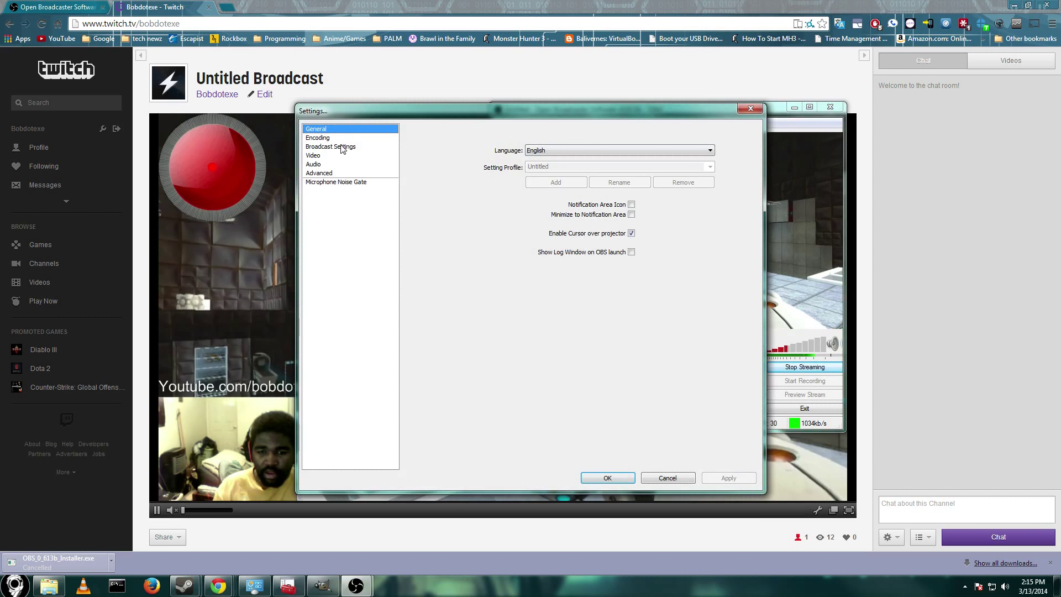
pyautogui.click(342, 147)
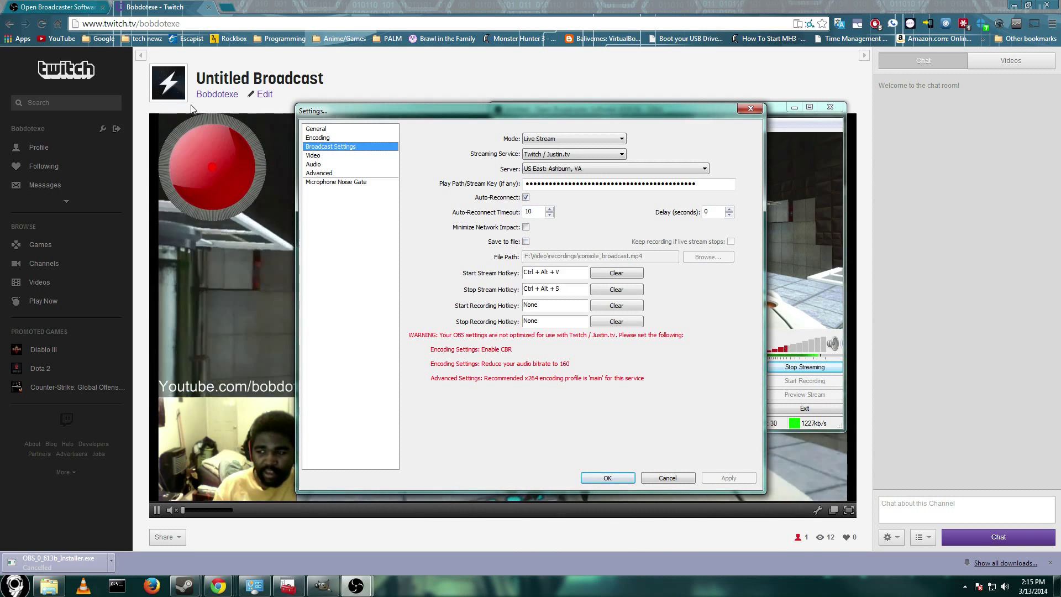
# Step: Review the available streaming services in the Broadcast Settings, keep Twitch / Justin.tv, and close the settings without saving changes
pyautogui.click(584, 154)
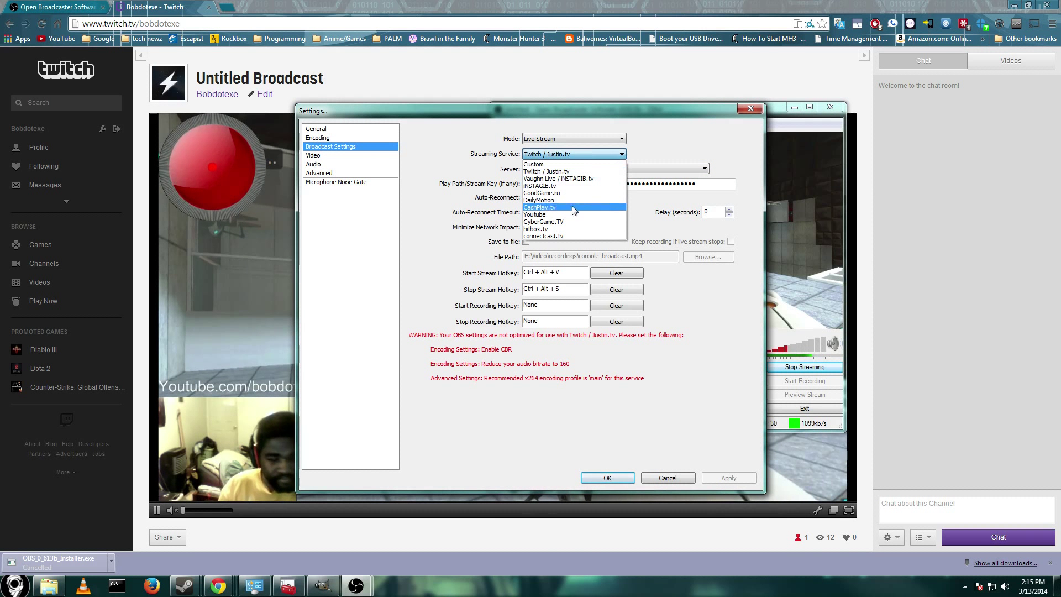
pyautogui.click(684, 146)
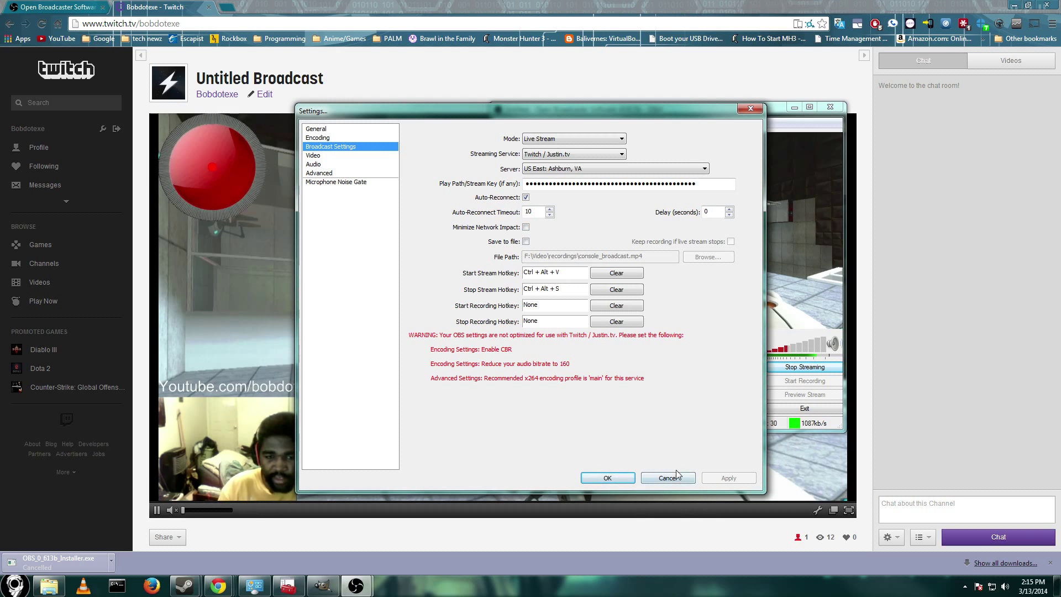
pyautogui.click(652, 479)
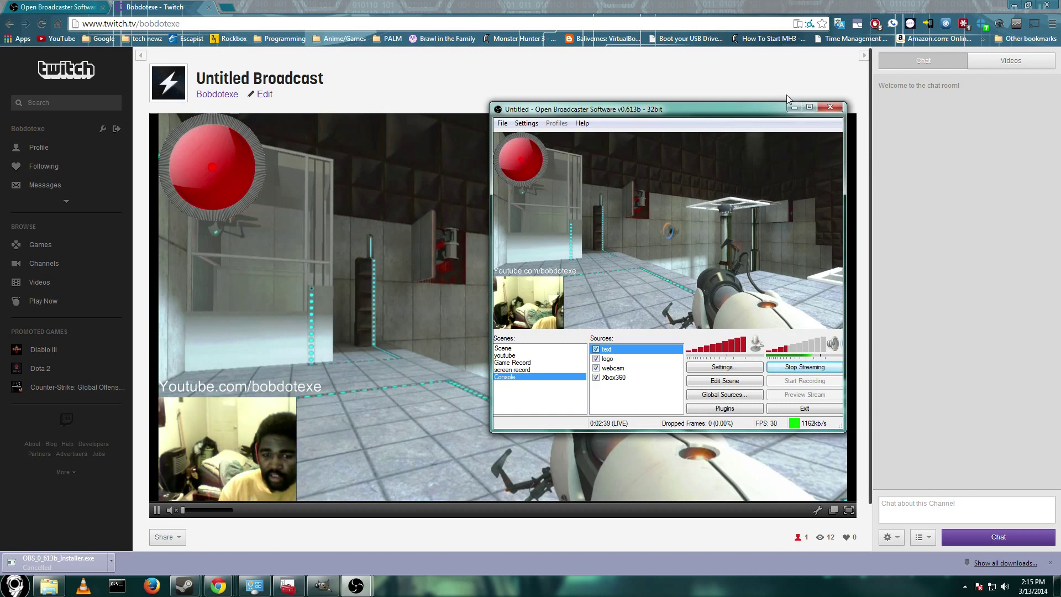
# Step: Minimize the broadcasting window, check the live stream on the Twitch channel page, and dismiss the video quality feedback prompt
pyautogui.click(793, 106)
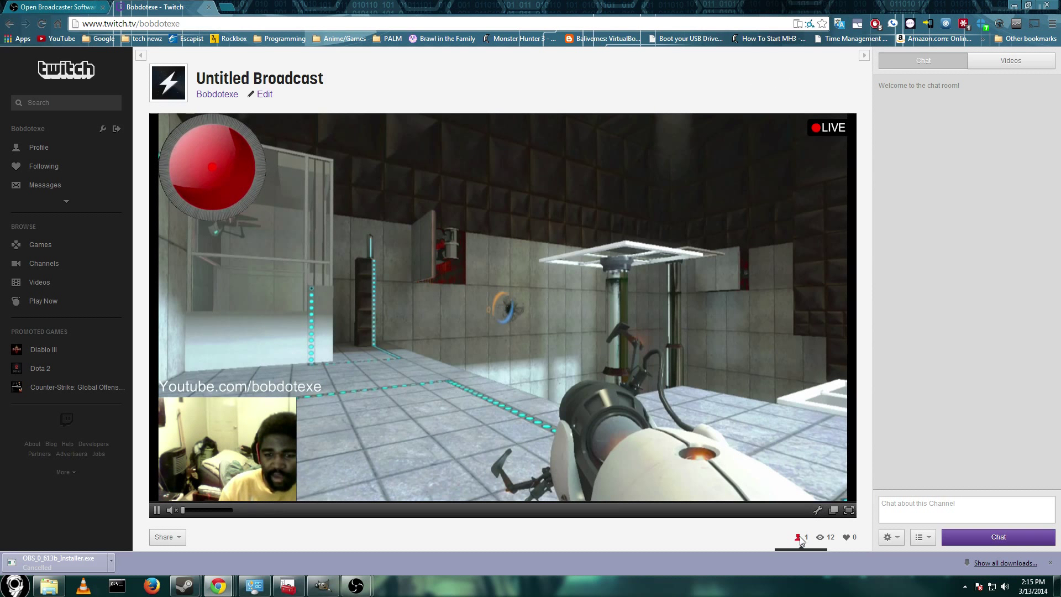
pyautogui.scroll(-1, 799, 539)
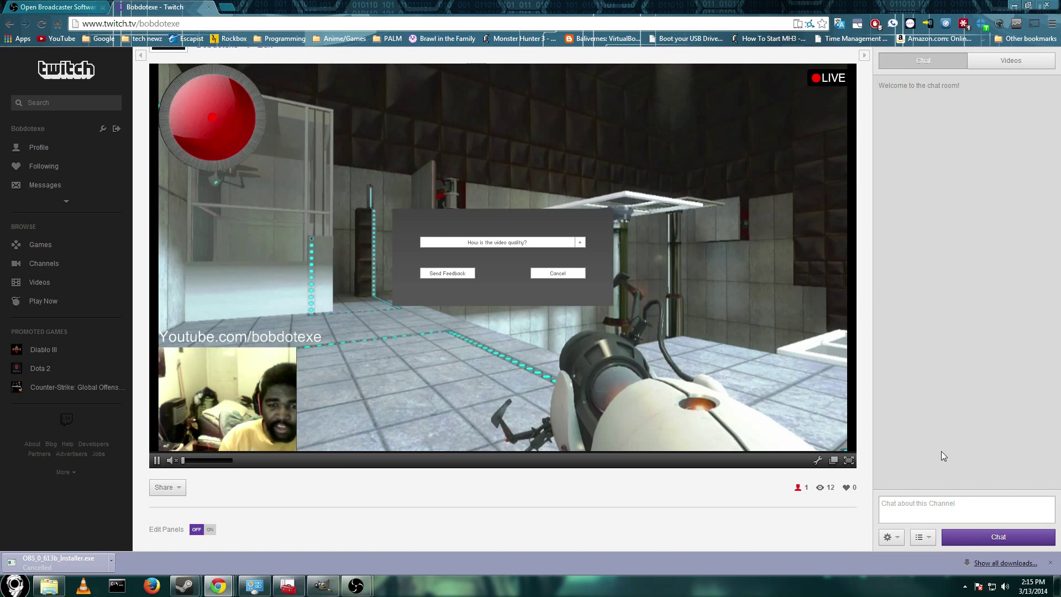
pyautogui.click(555, 273)
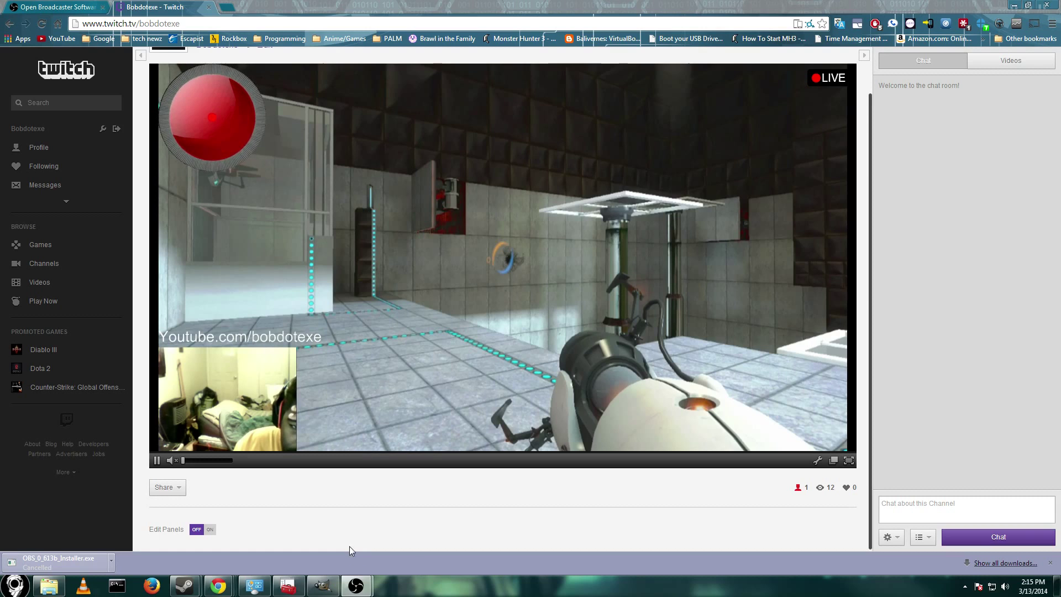
# Step: Switch back to Open Broadcaster Software and stop the live stream
pyautogui.click(406, 494)
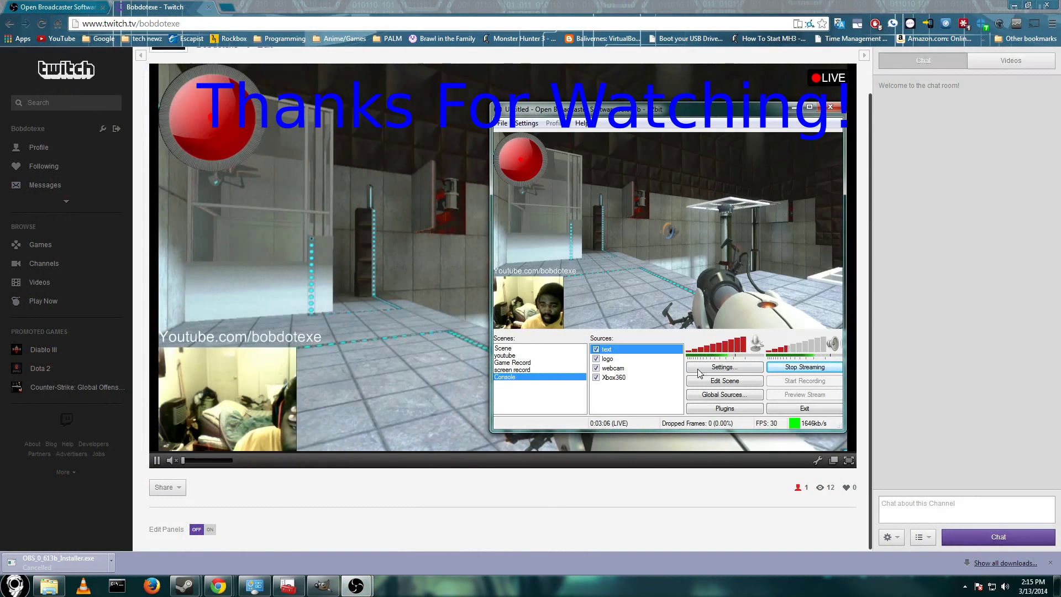
pyautogui.click(810, 367)
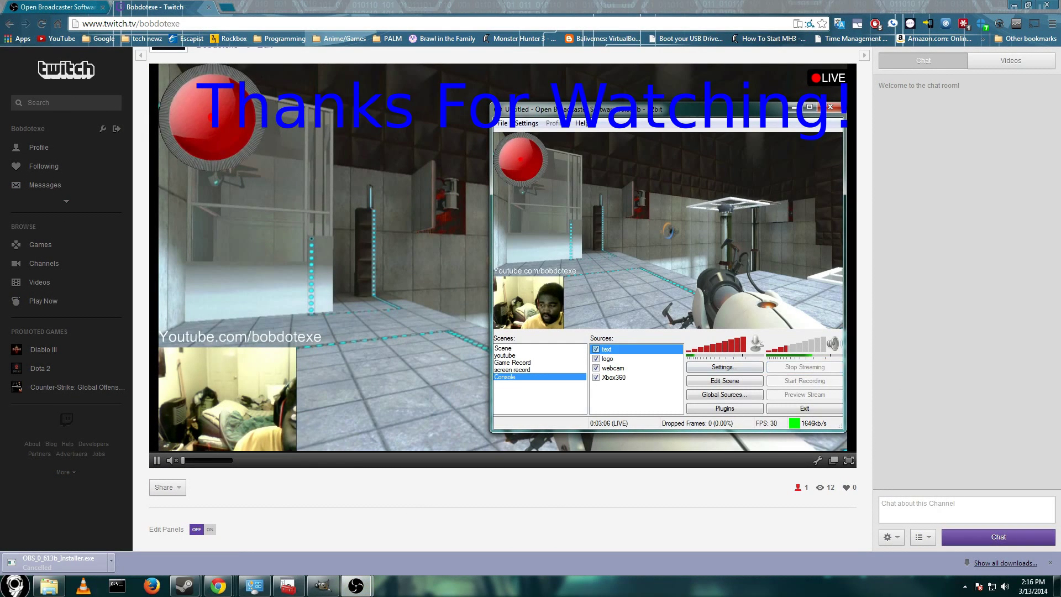